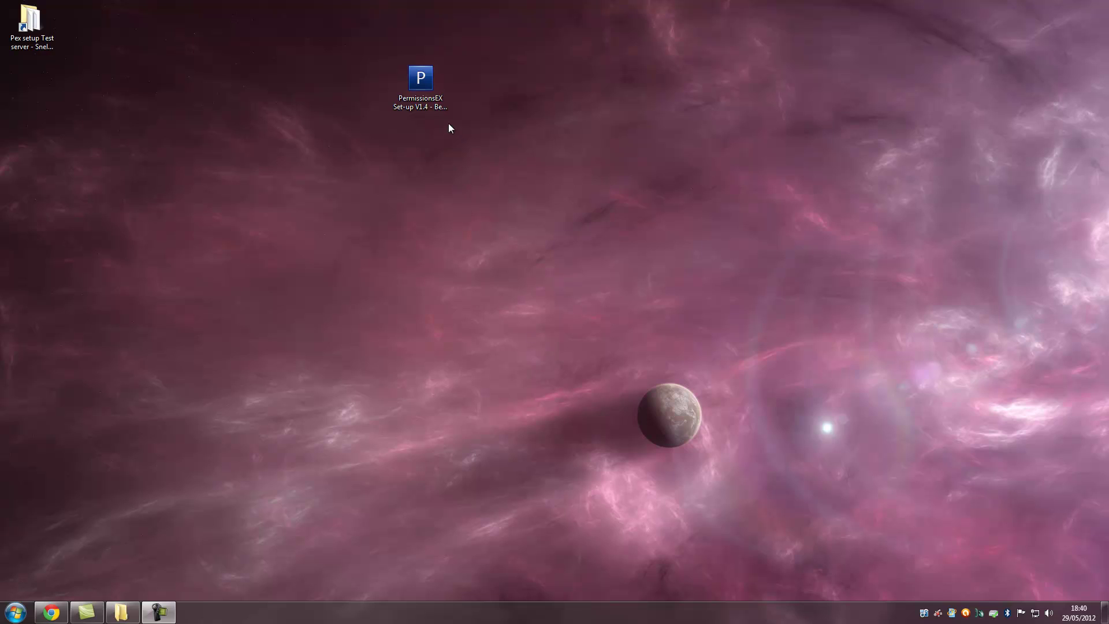
# - Launch PermissionsEX Set-up V1.4 from its desktop icon
pyautogui.doubleClick(437, 107)
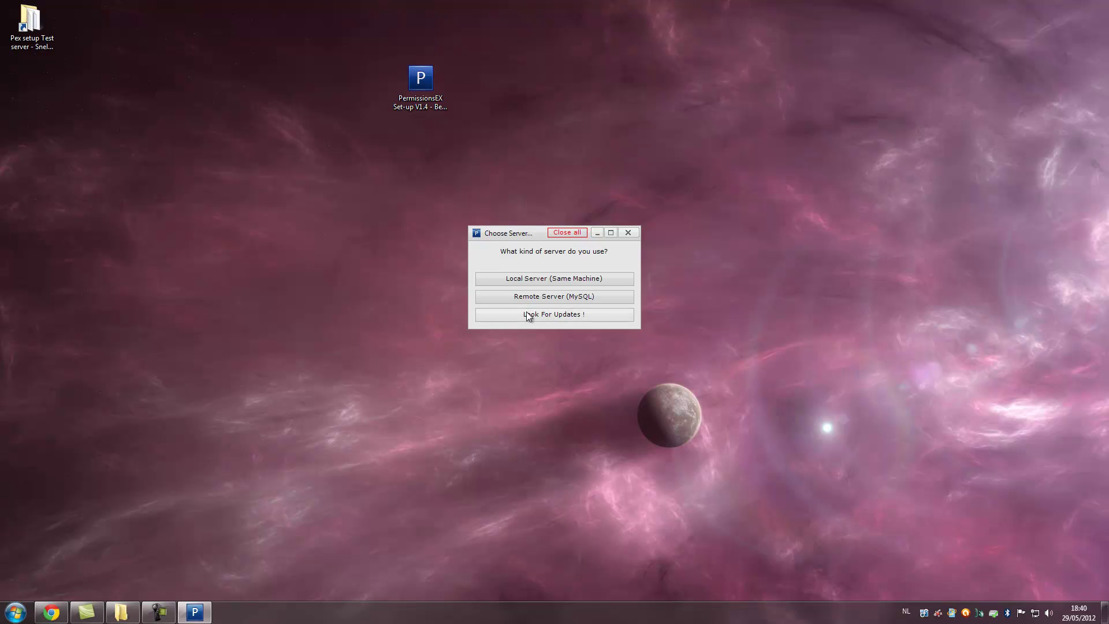
pyautogui.click(567, 316)
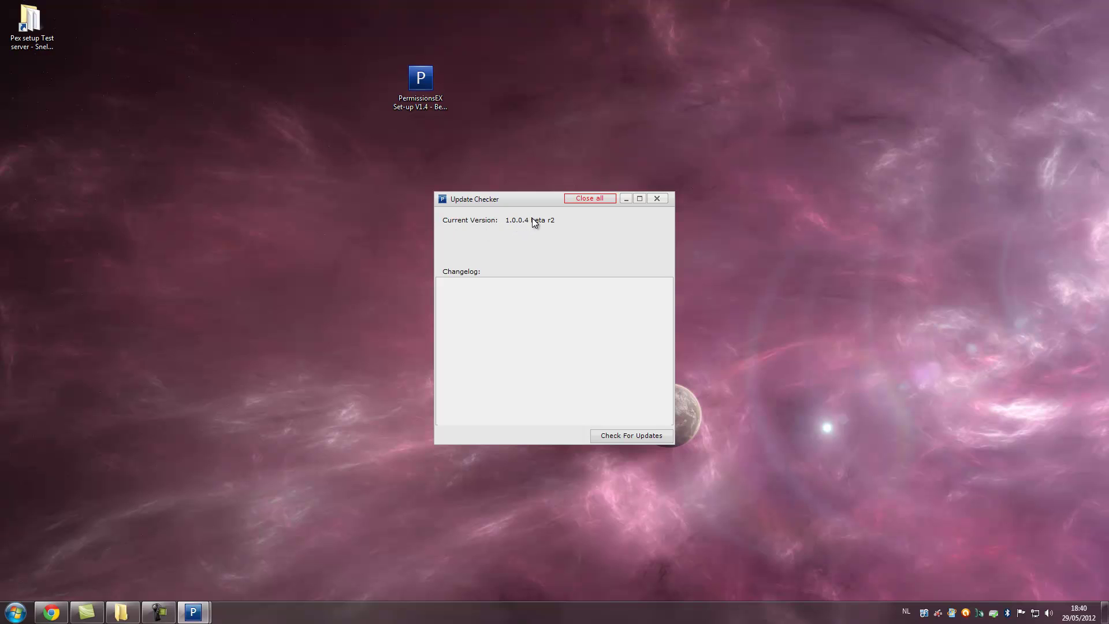
pyautogui.click(611, 437)
pyautogui.moveTo(518, 198); pyautogui.dragTo(777, 171)
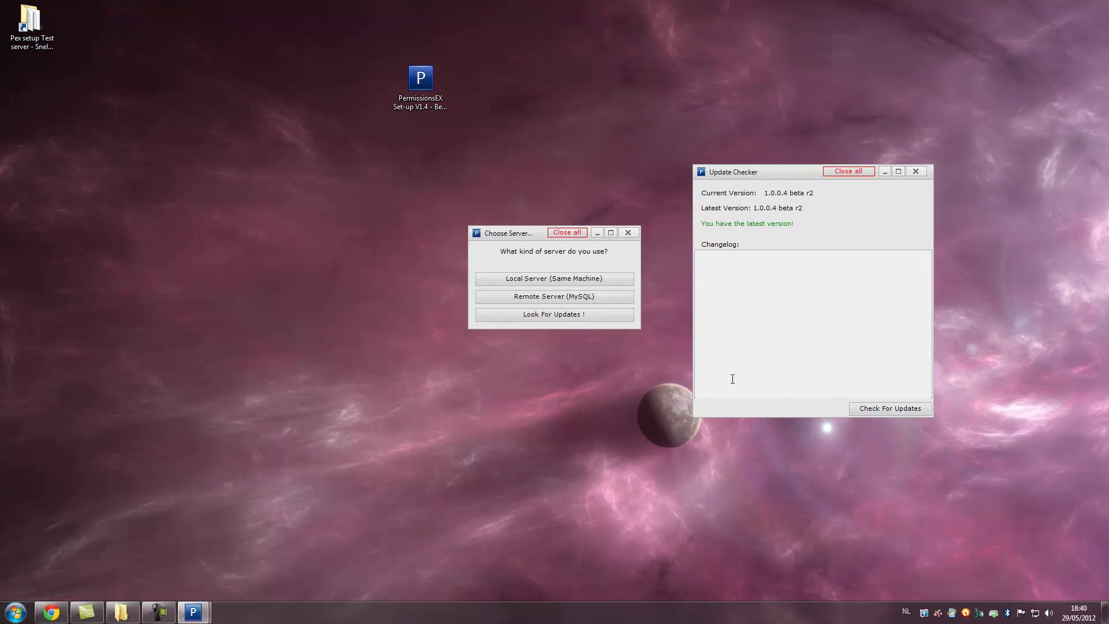
pyautogui.click(916, 171)
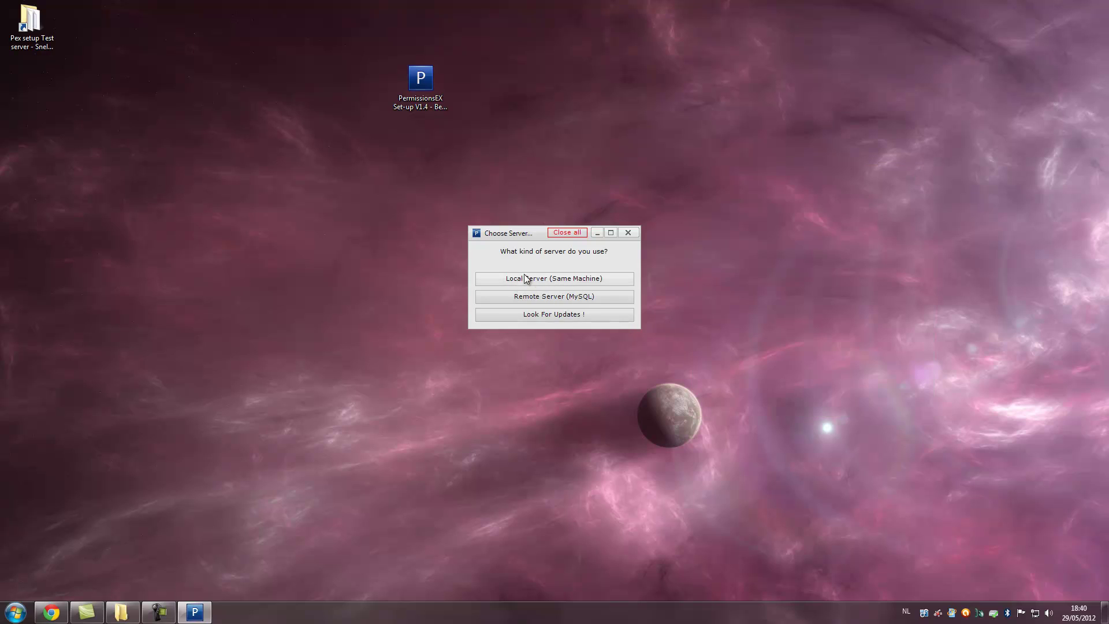
pyautogui.click(519, 279)
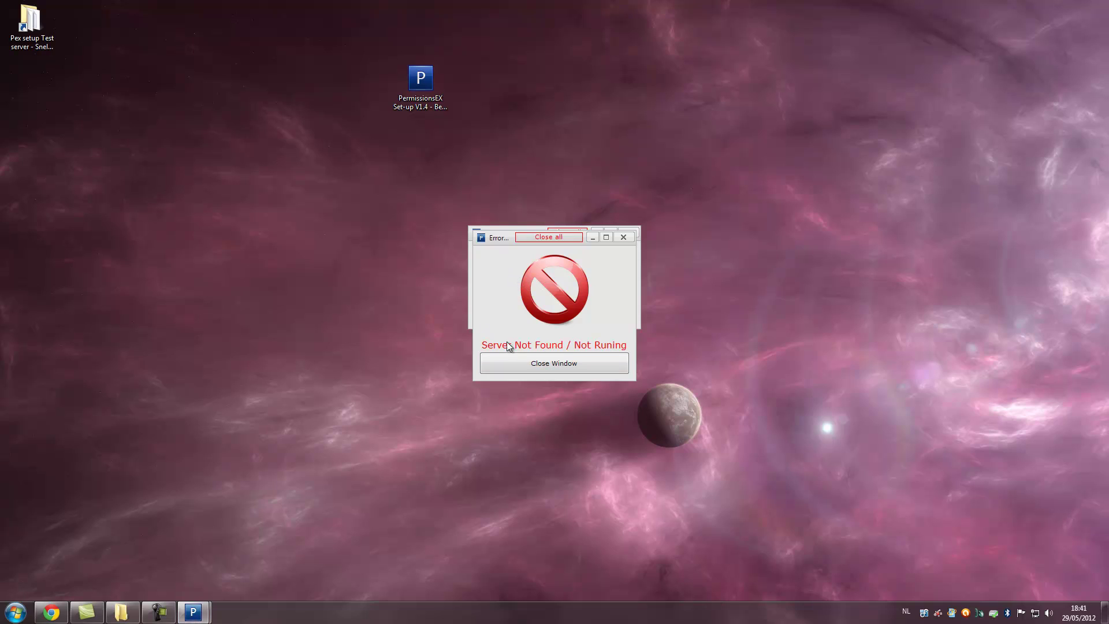
pyautogui.click(529, 359)
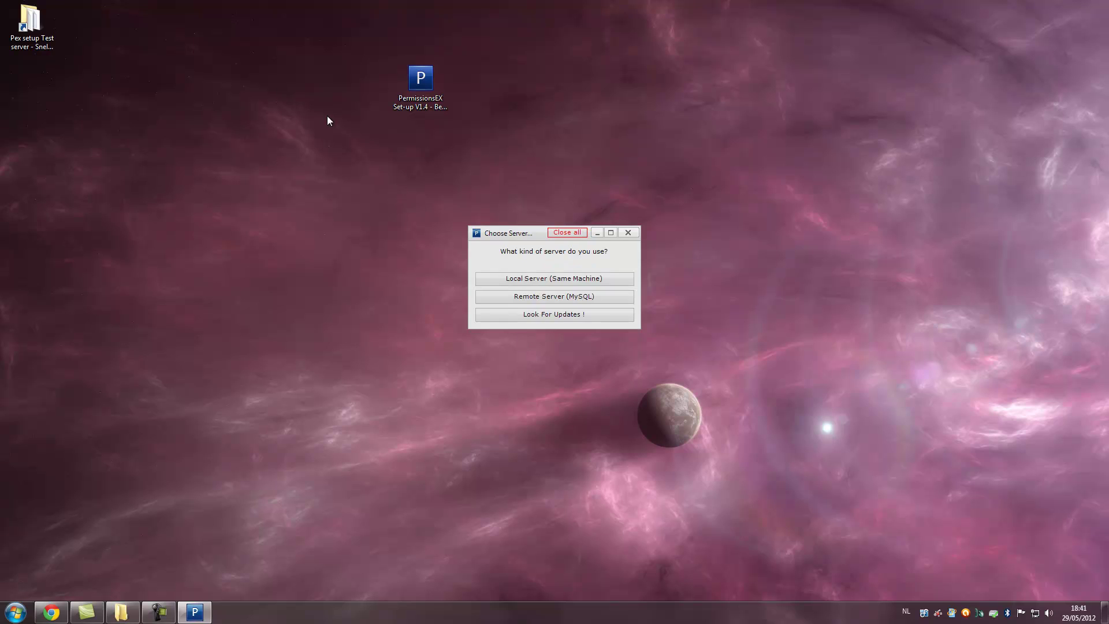
# - Start the test server with its run script and choose Local Server (Same Machine) set-up
pyautogui.doubleClick(54, 34)
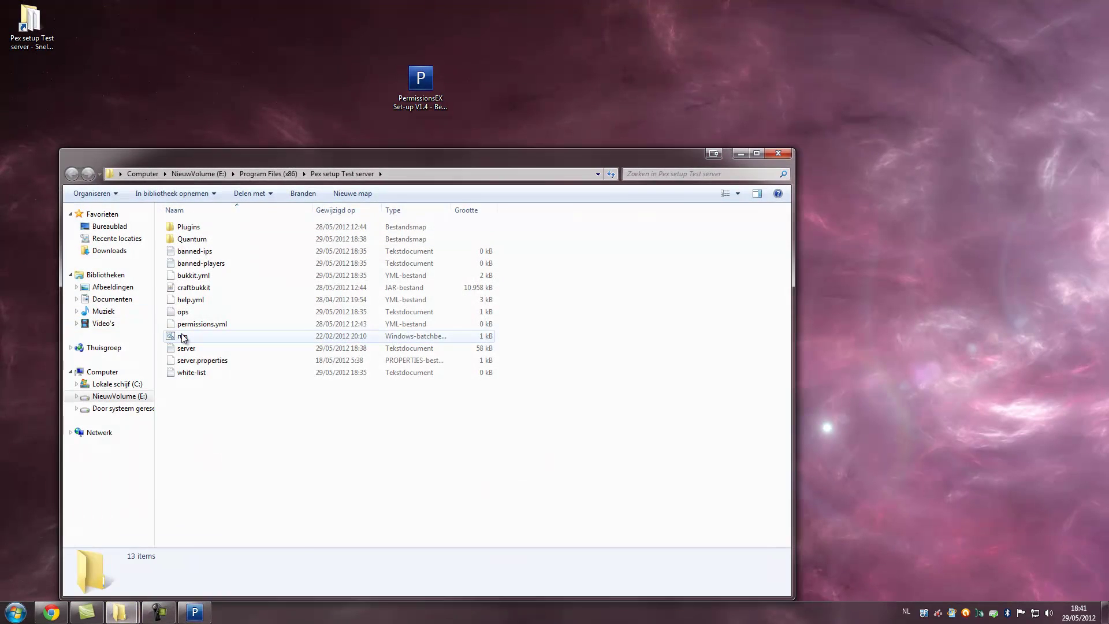
pyautogui.doubleClick(183, 338)
pyautogui.click(741, 154)
pyautogui.moveTo(373, 121); pyautogui.dragTo(303, 60)
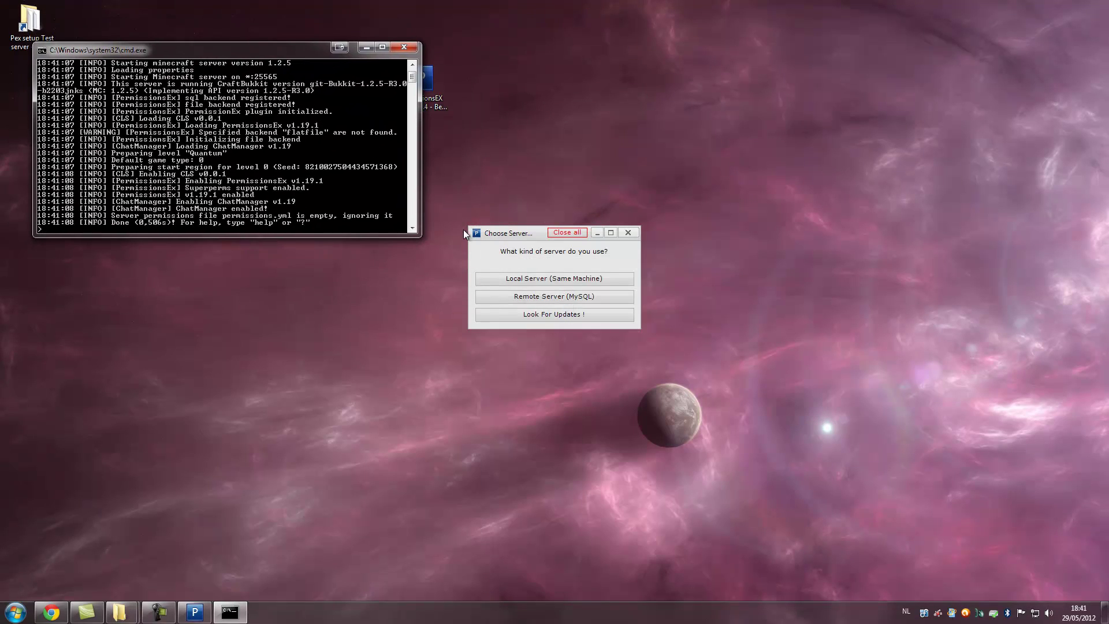
pyautogui.click(526, 280)
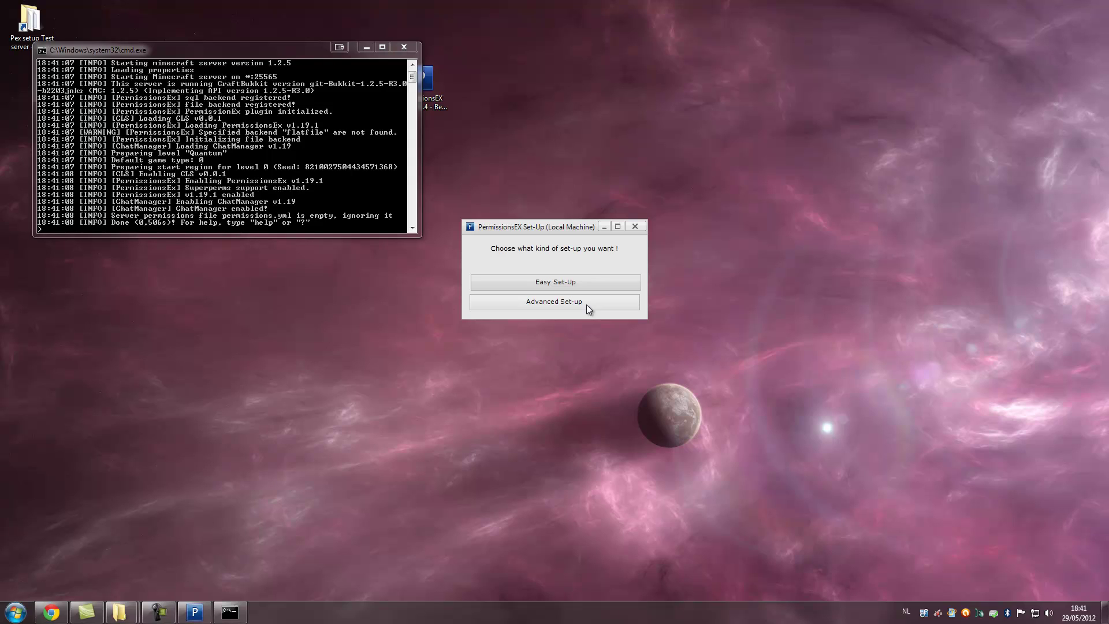
# - Choose Easy Set-Up and review its Groups, Permissions, Prefix and MODIFYWORLD entries
pyautogui.click(543, 283)
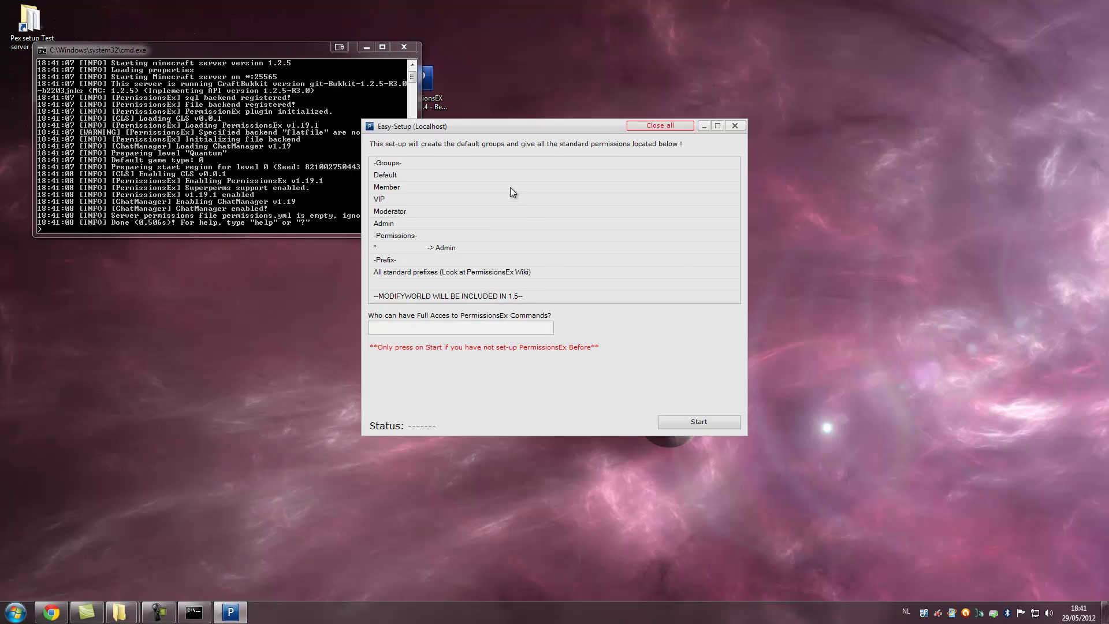
pyautogui.click(400, 164)
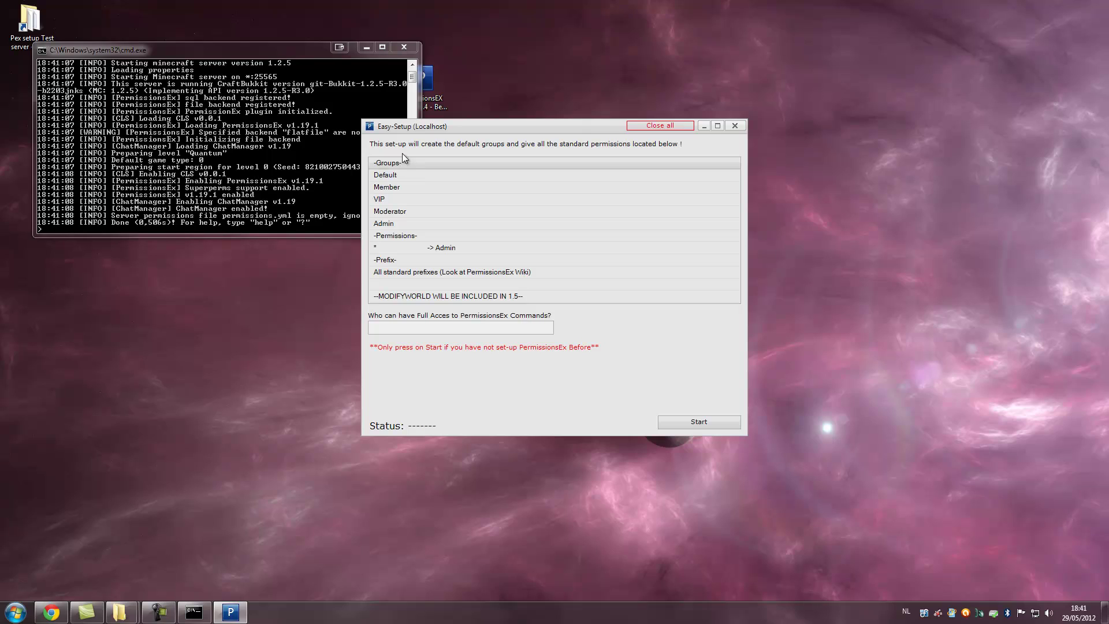
pyautogui.click(392, 179)
pyautogui.click(388, 192)
pyautogui.click(386, 203)
pyautogui.click(391, 212)
pyautogui.click(394, 227)
pyautogui.click(418, 240)
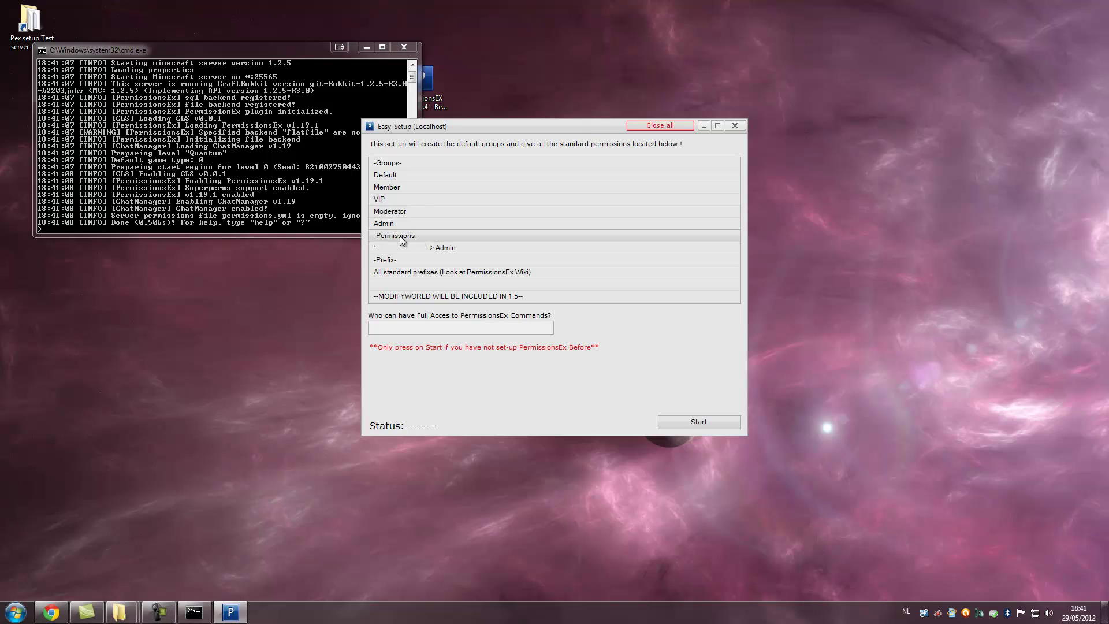
pyautogui.click(427, 247)
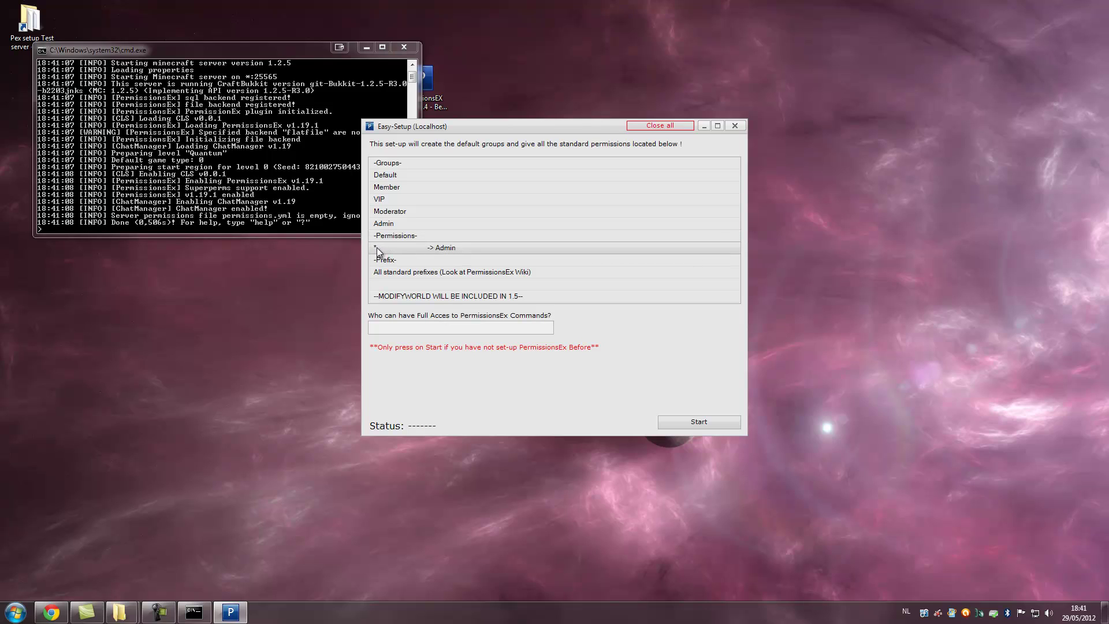
pyautogui.click(384, 261)
pyautogui.click(386, 274)
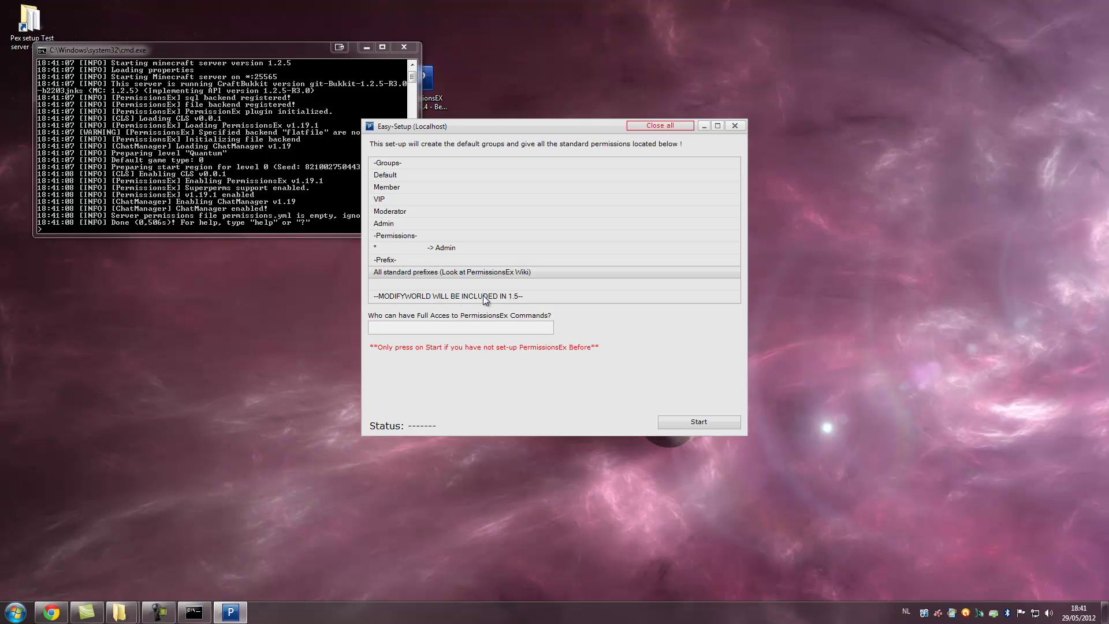
pyautogui.click(456, 296)
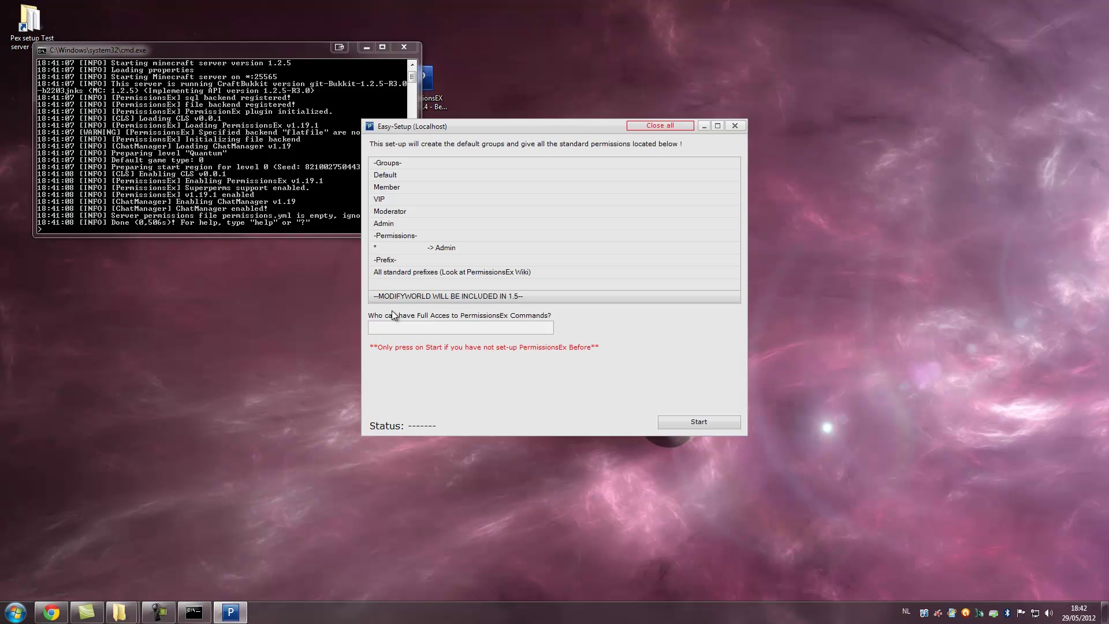
# - Give the player full PermissionsEx access, run the easy set-up, and check the console output
pyautogui.write('Ashley')
pyautogui.click(701, 420)
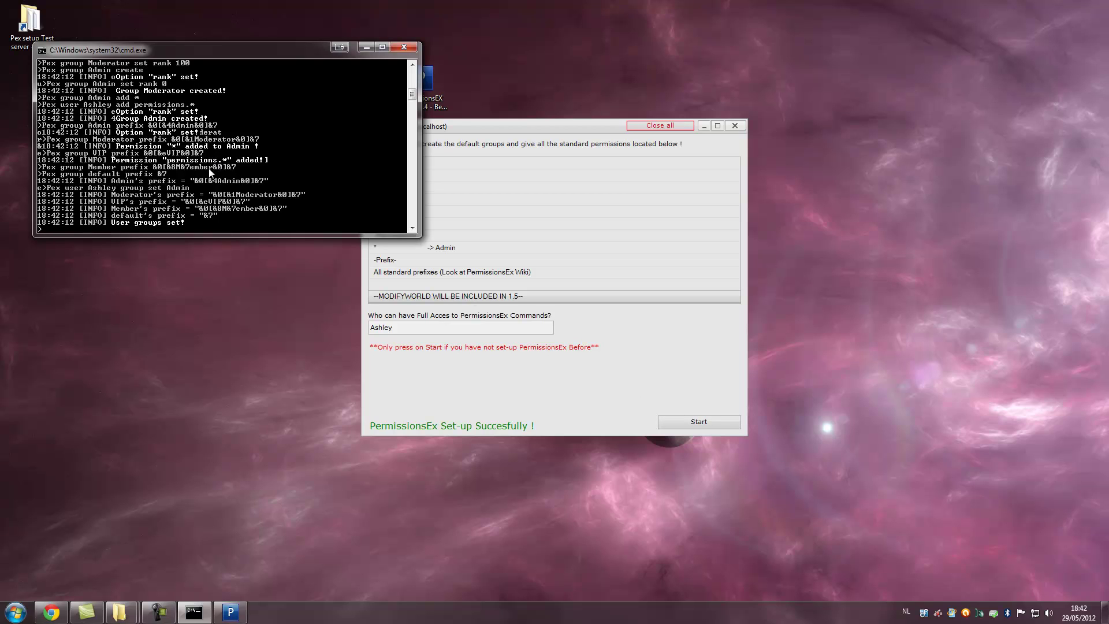
pyautogui.scroll(7, 210, 174)
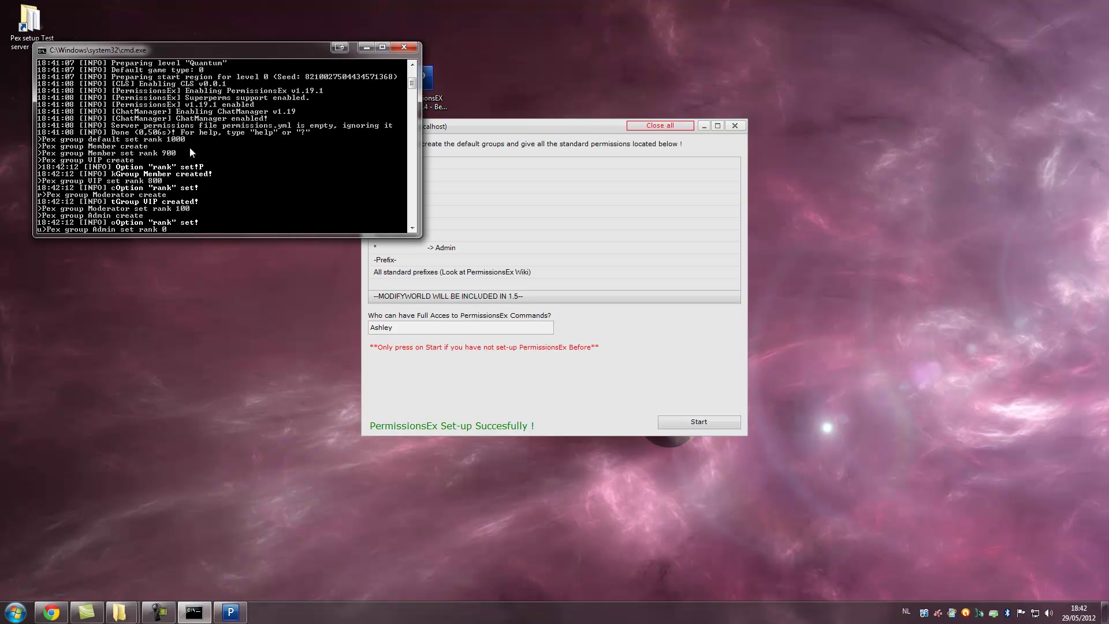
pyautogui.scroll(-3, 191, 152)
pyautogui.scroll(-1, 145, 151)
pyautogui.scroll(-5, 129, 158)
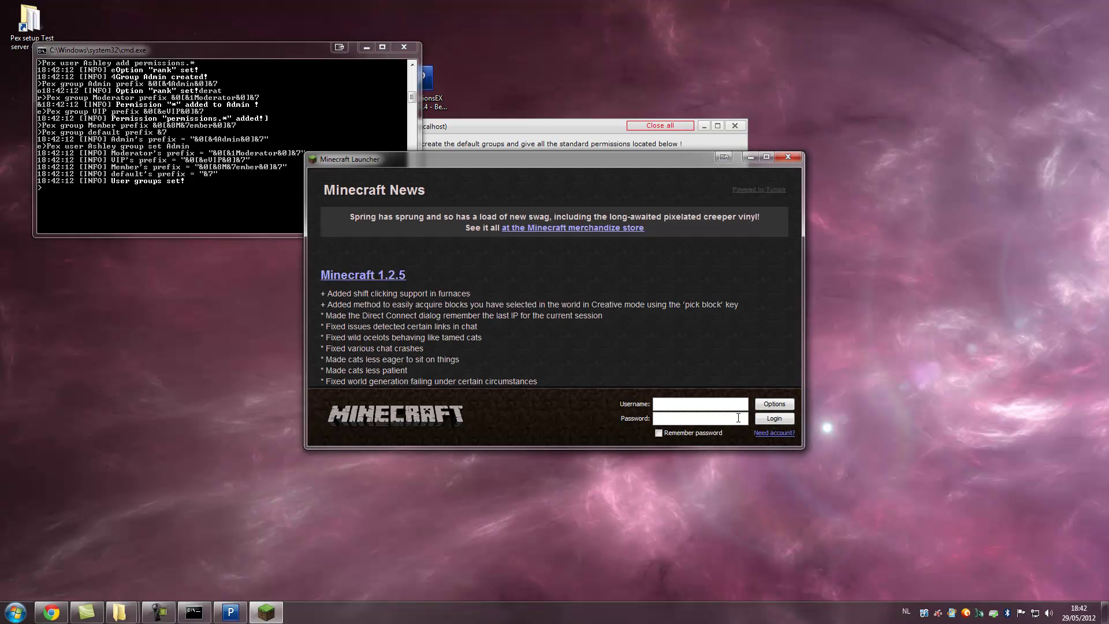
# - Enter the account username and password in the launcher and submit the login
pyautogui.write('eddieash')
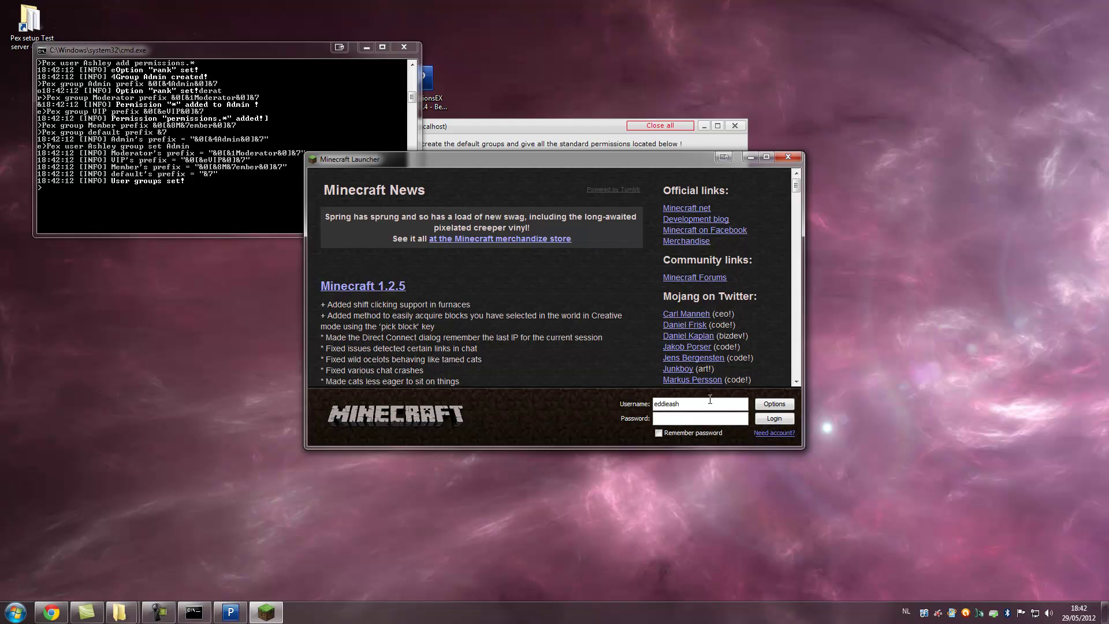
pyautogui.click(696, 418)
pyautogui.write('•••••••••')
pyautogui.press('Return')
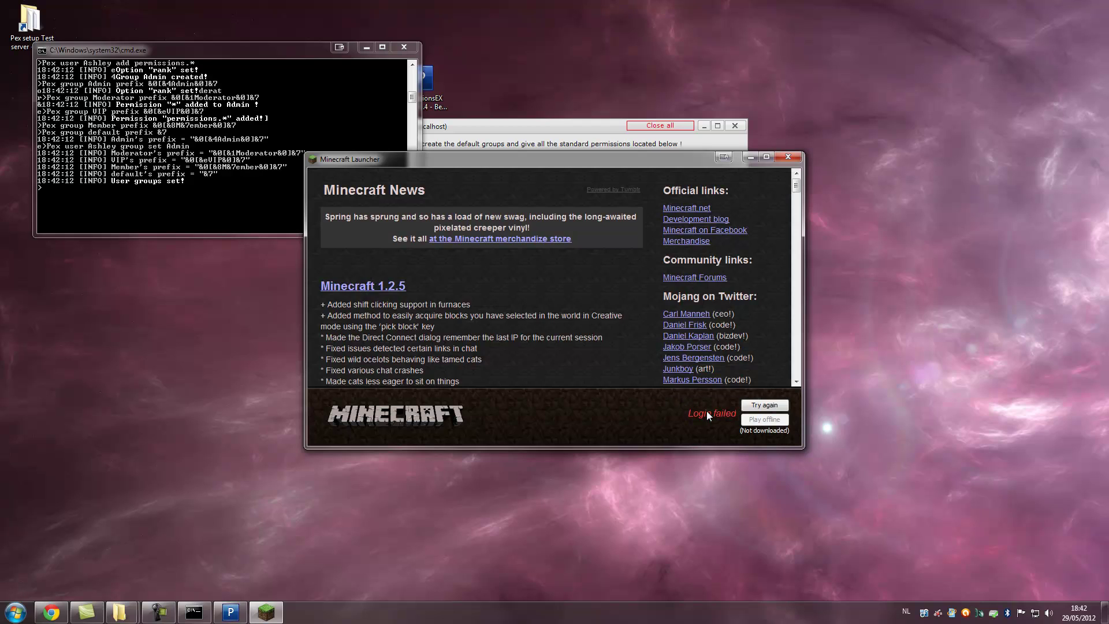
# - Retry the login after the failure, replacing the mistyped password
pyautogui.click(755, 407)
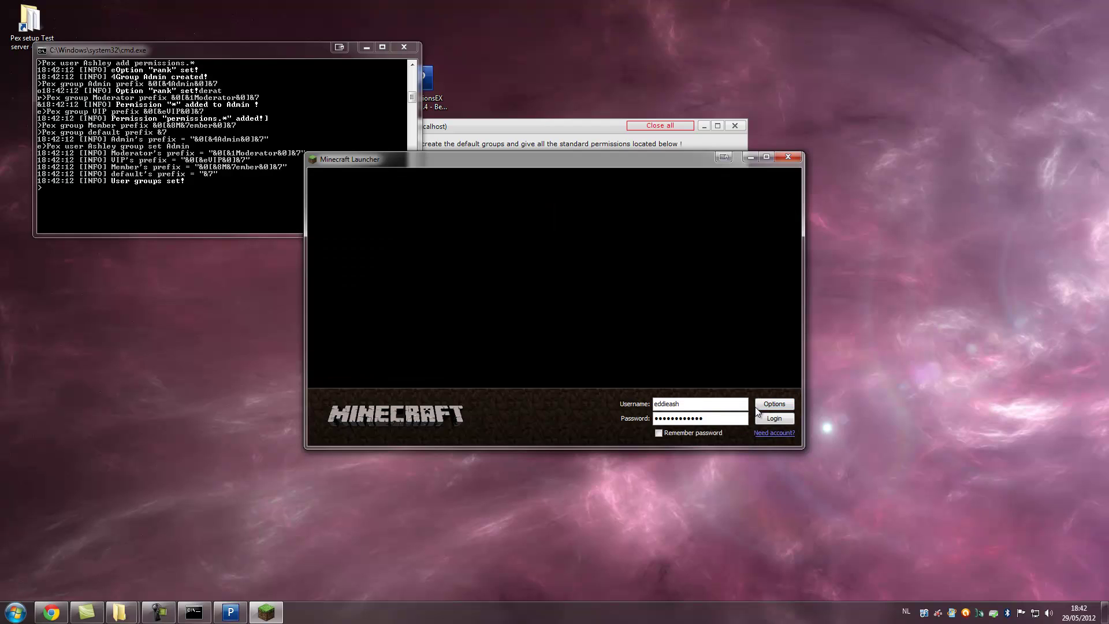
pyautogui.moveTo(706, 418); pyautogui.dragTo(654, 418)
pyautogui.write('••••••••••••')
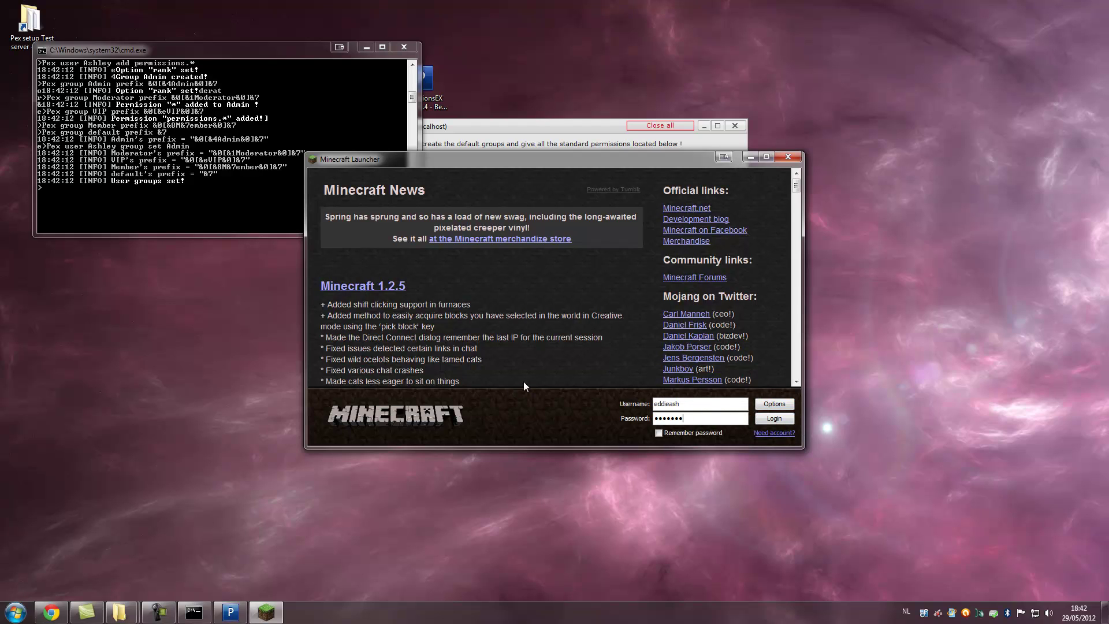
pyautogui.press('Return')
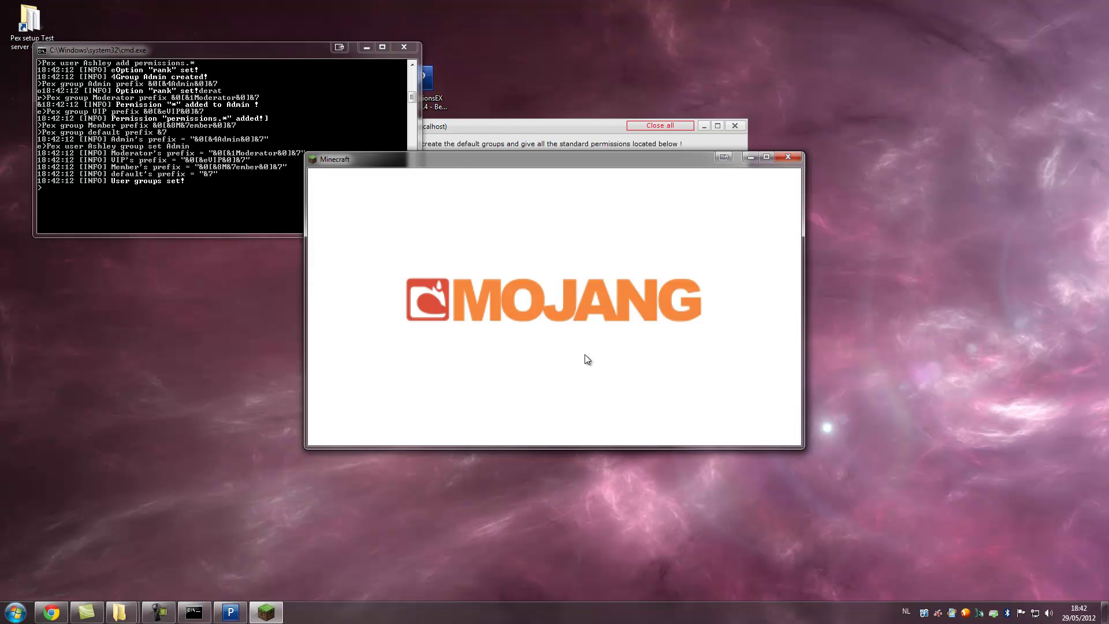
# - Join the localhost server through Multiplayer Direct Connect
pyautogui.click(569, 330)
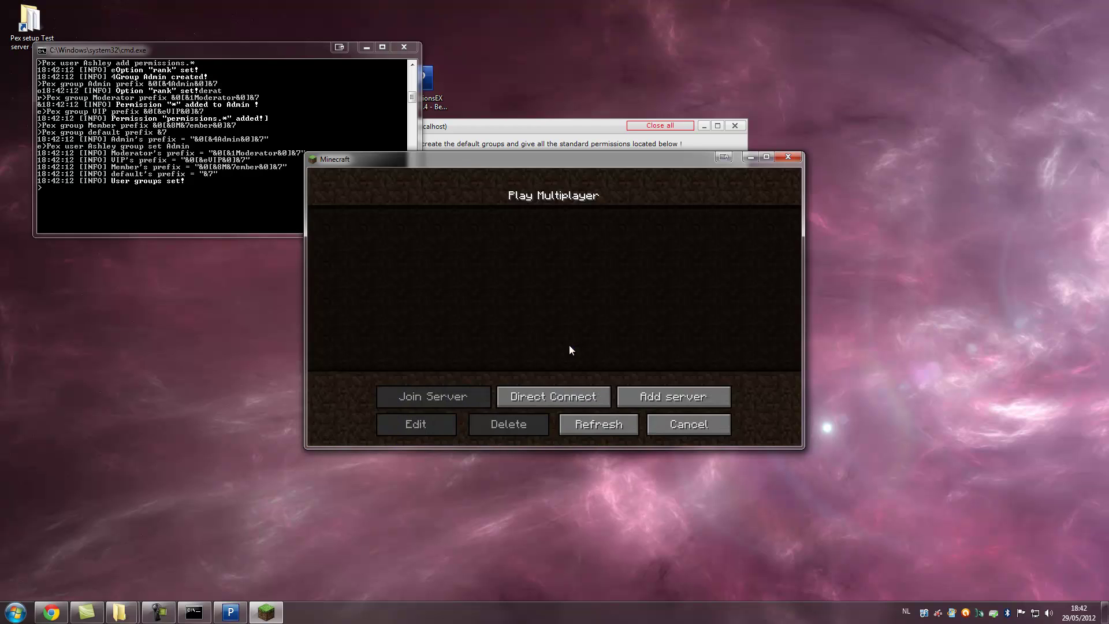
pyautogui.click(569, 401)
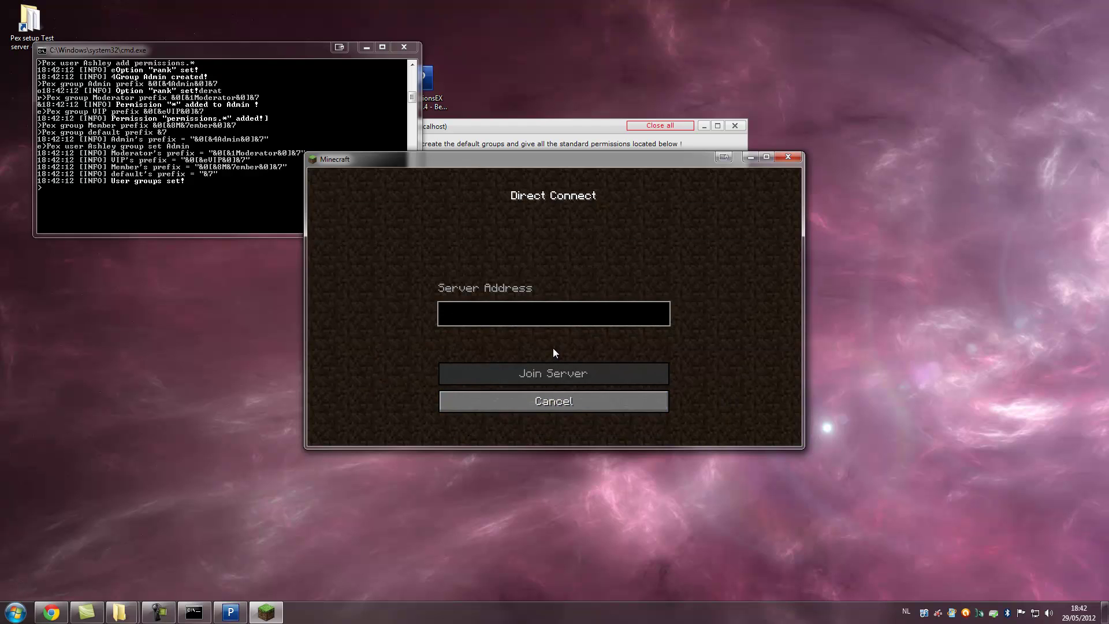
pyautogui.write('localhost')
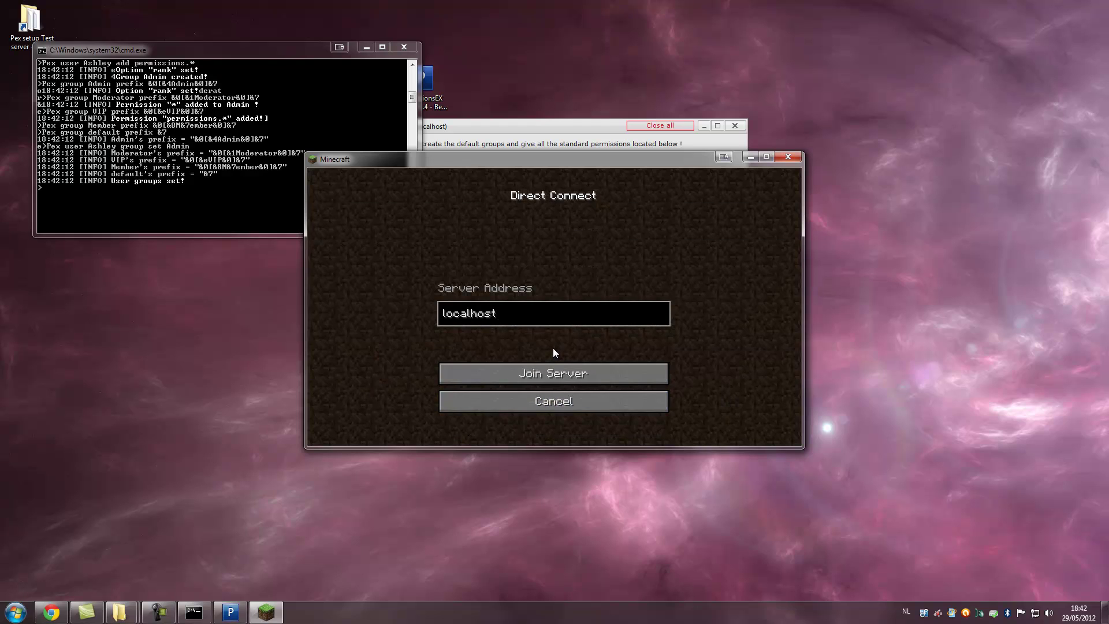
pyautogui.click(549, 373)
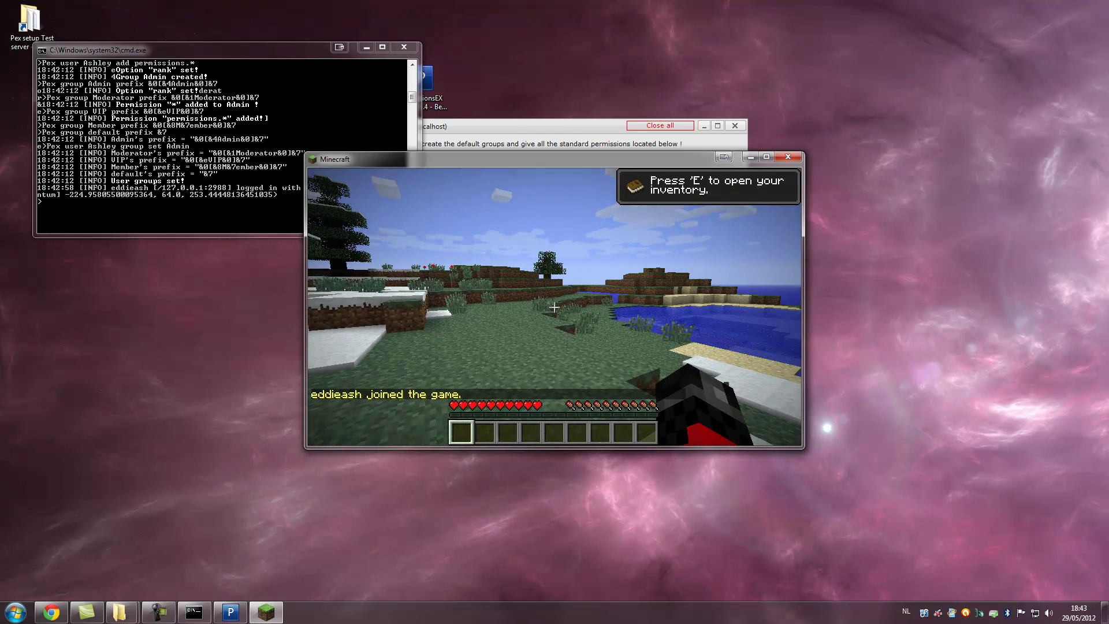
# - Send the chat message 'test' to the server
pyautogui.press('t')
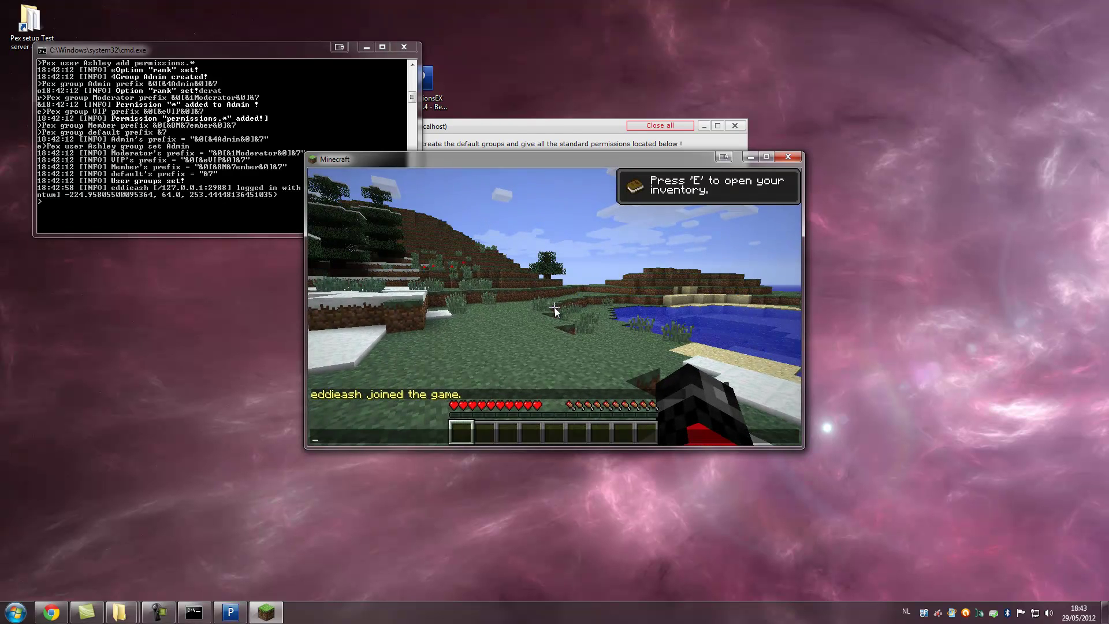
pyautogui.write('test')
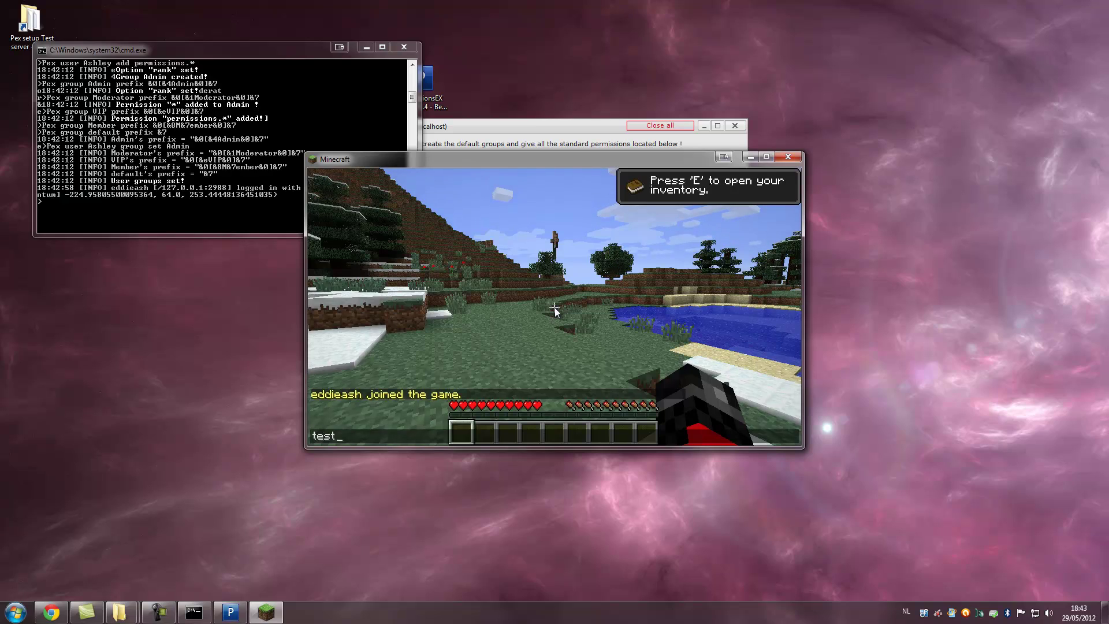
pyautogui.press('Return')
pyautogui.moveTo(555, 308)
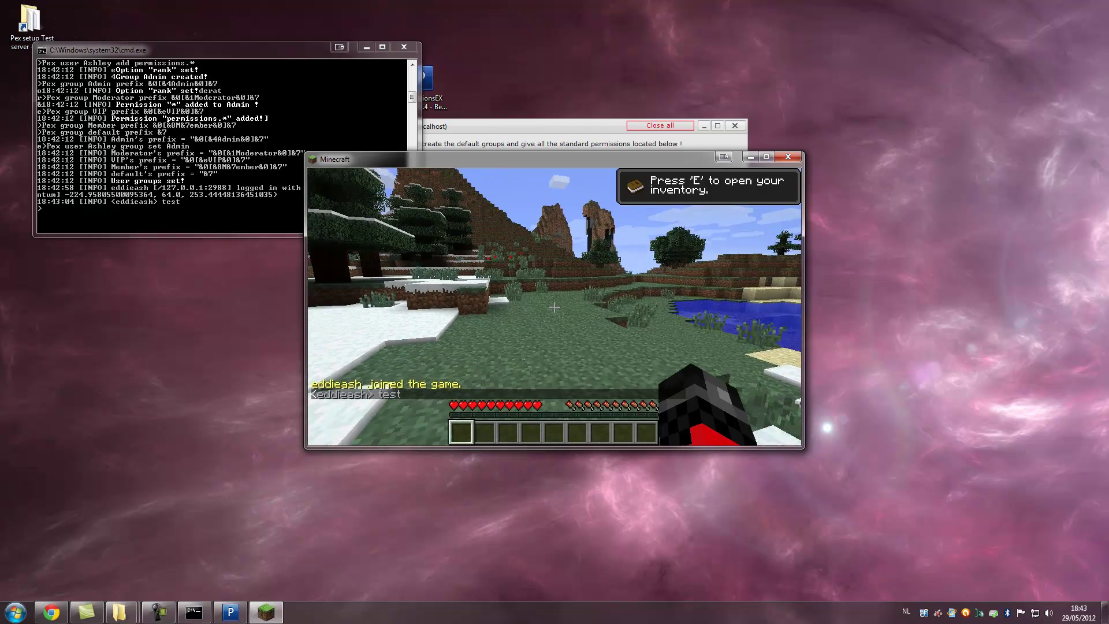
# - In the server console, run 'pex user <player> group set Admin', fixing the typo
pyautogui.press('Escape')
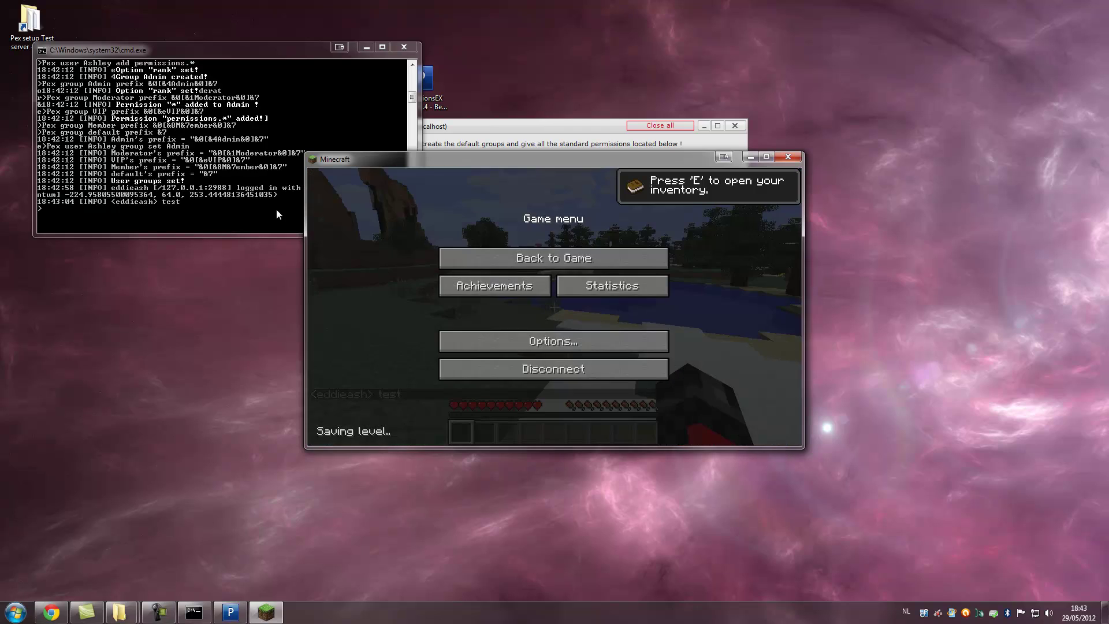
pyautogui.click(273, 211)
pyautogui.write('pex group')
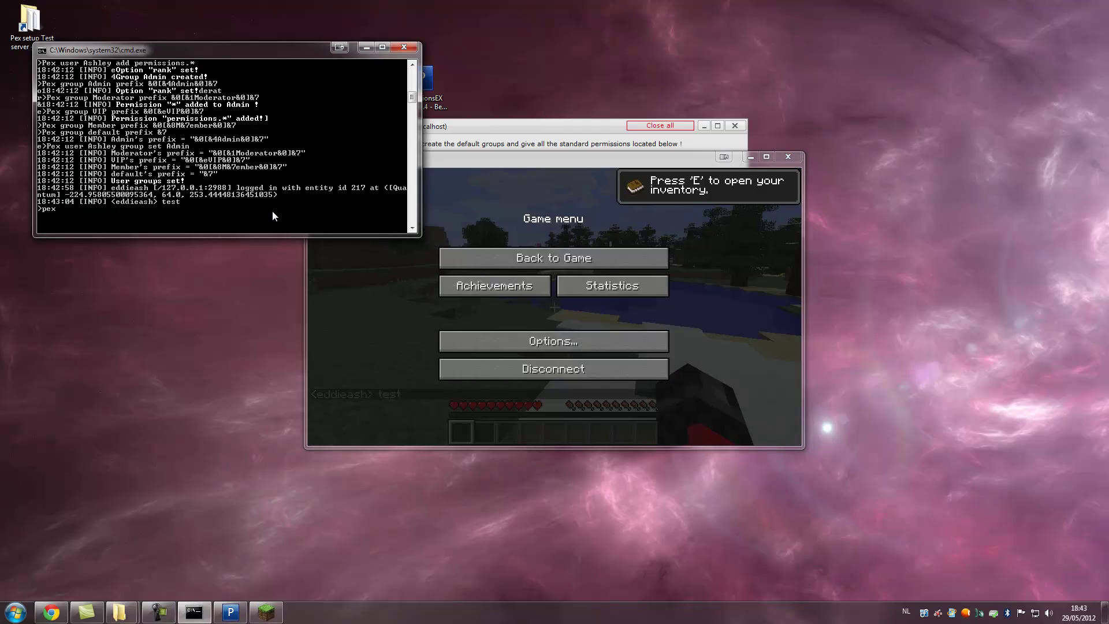
pyautogui.press('BackSpace')
pyautogui.press('BackSpace')
pyautogui.press('BackSpace')
pyautogui.press('BackSpace')
pyautogui.press('BackSpace')
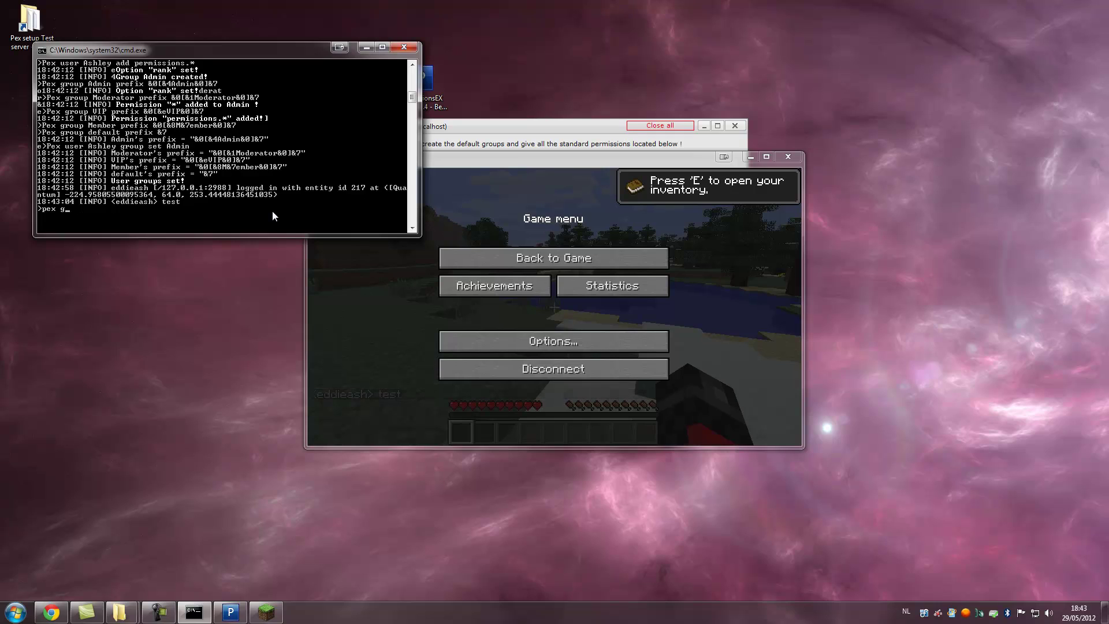
pyautogui.write('user eddieash group set Admin')
pyautogui.press('Return')
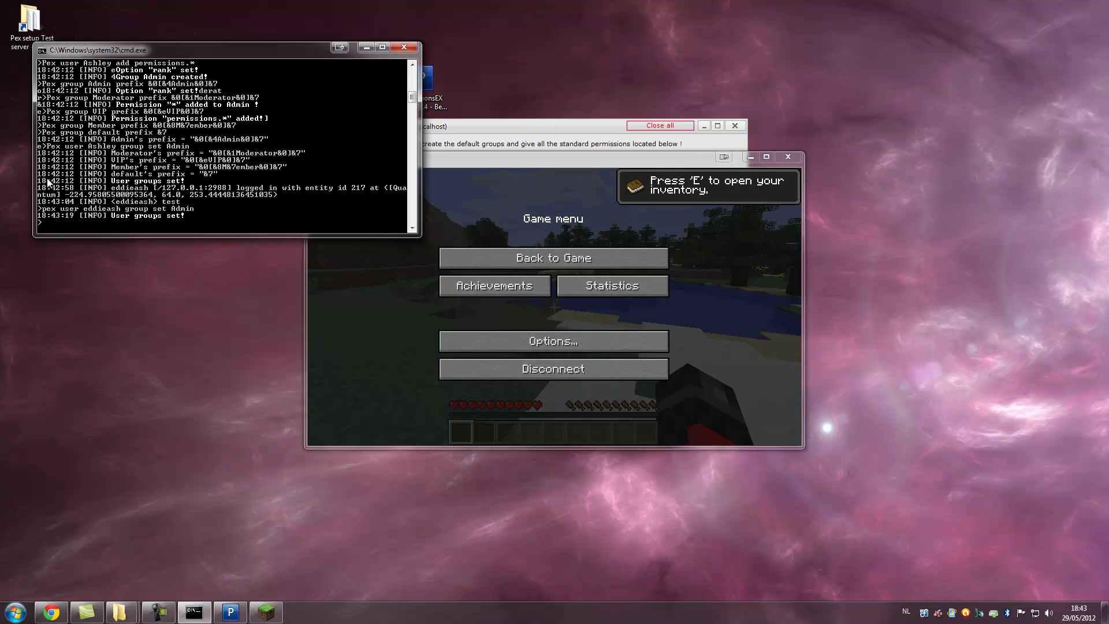
pyautogui.click(501, 246)
# - Send another 'test' chat message, now showing the red Admin prefix
pyautogui.press('t')
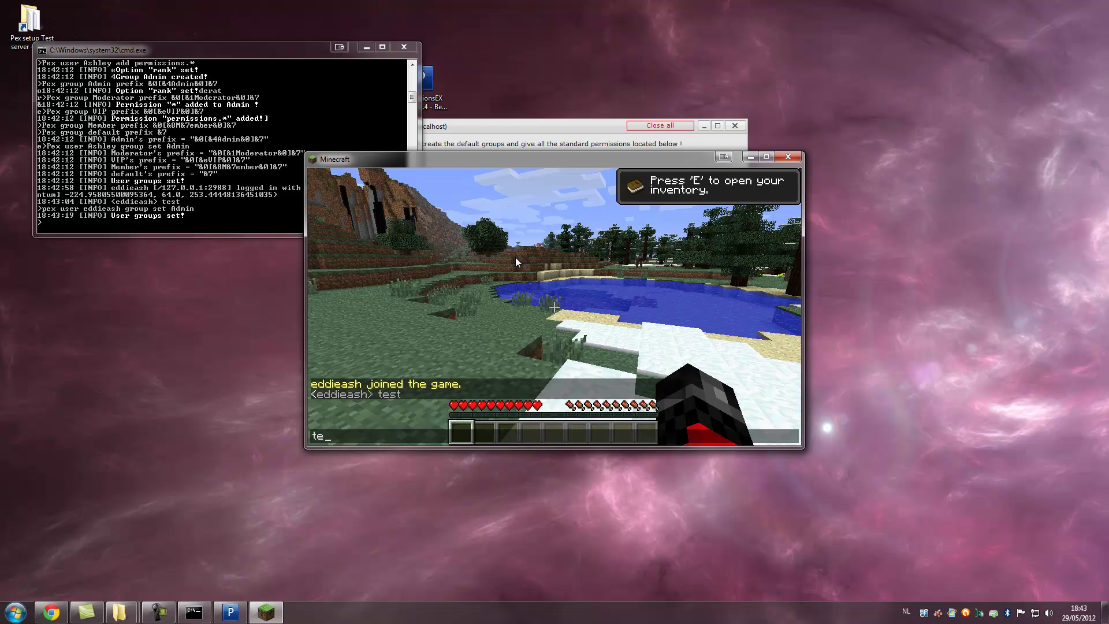
pyautogui.write('test')
pyautogui.press('Return')
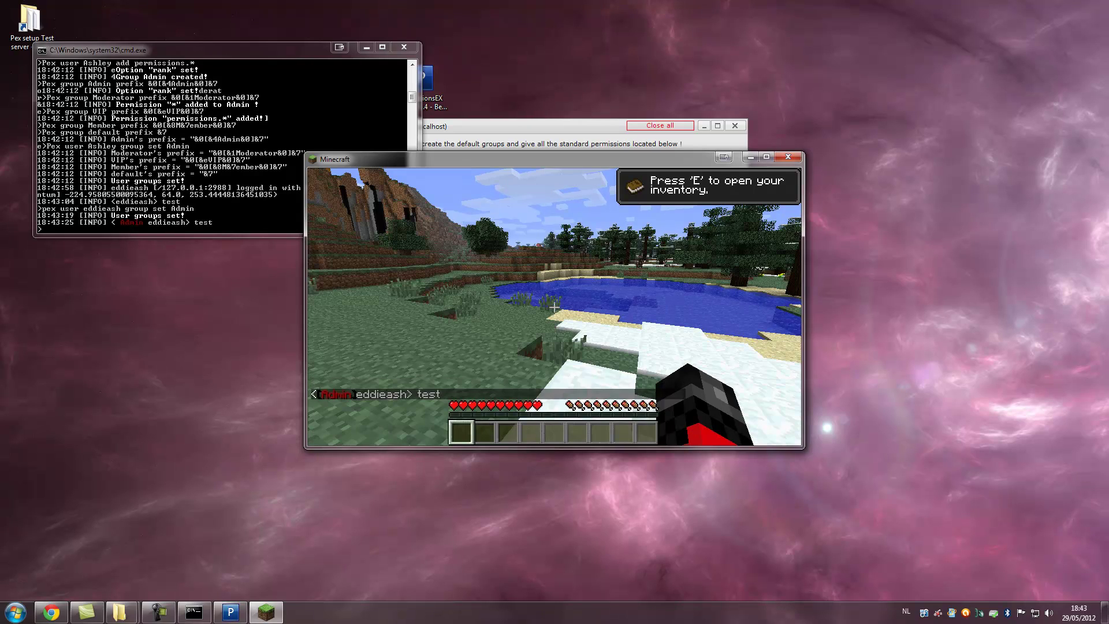
pyautogui.moveTo(554, 308)
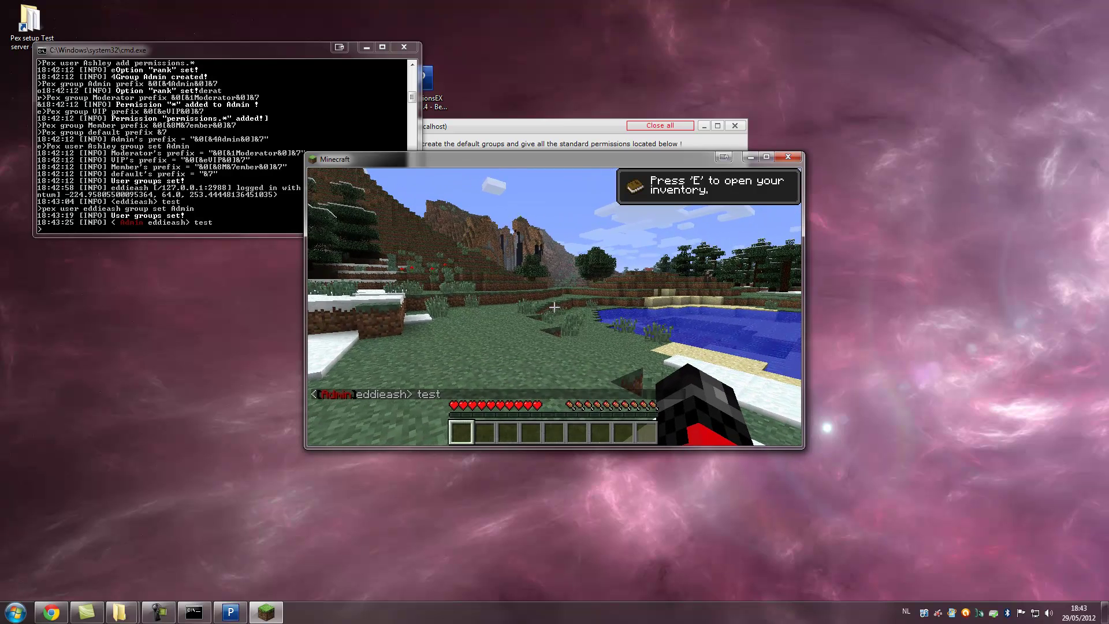
# - Disconnect from the server, minimise the game, and stop the server from the console
pyautogui.press('Escape')
pyautogui.click(527, 371)
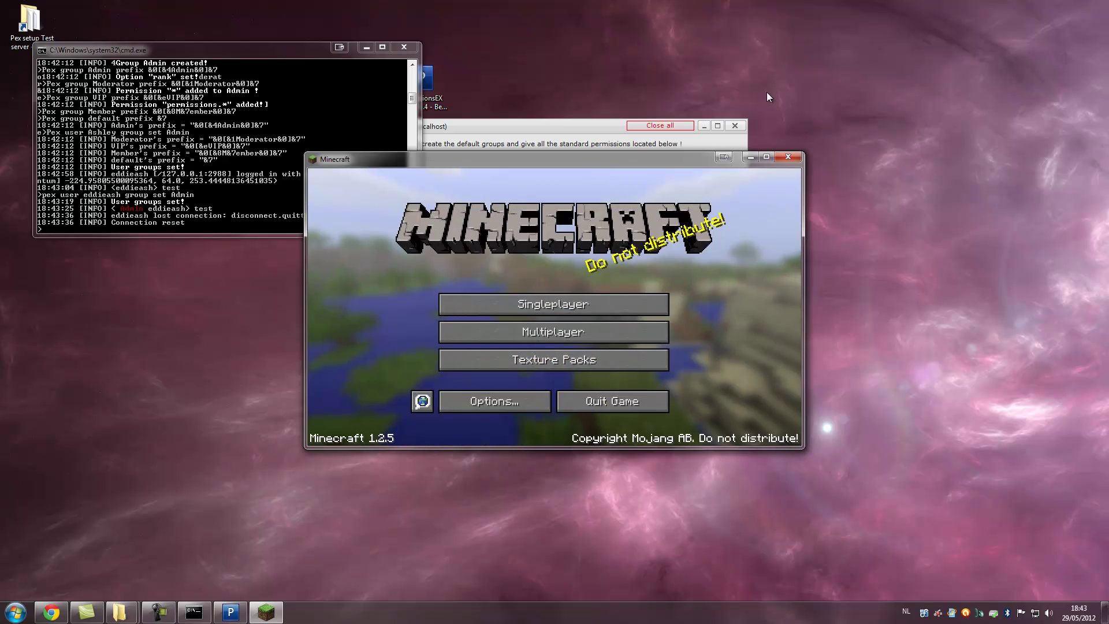
pyautogui.click(751, 159)
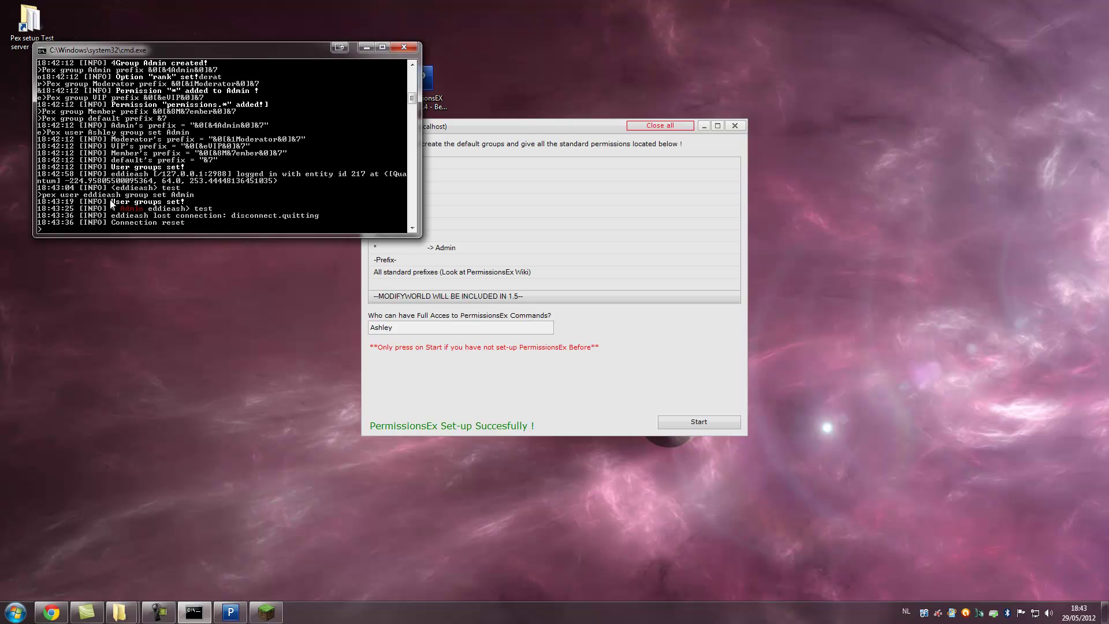
pyautogui.press('Return')
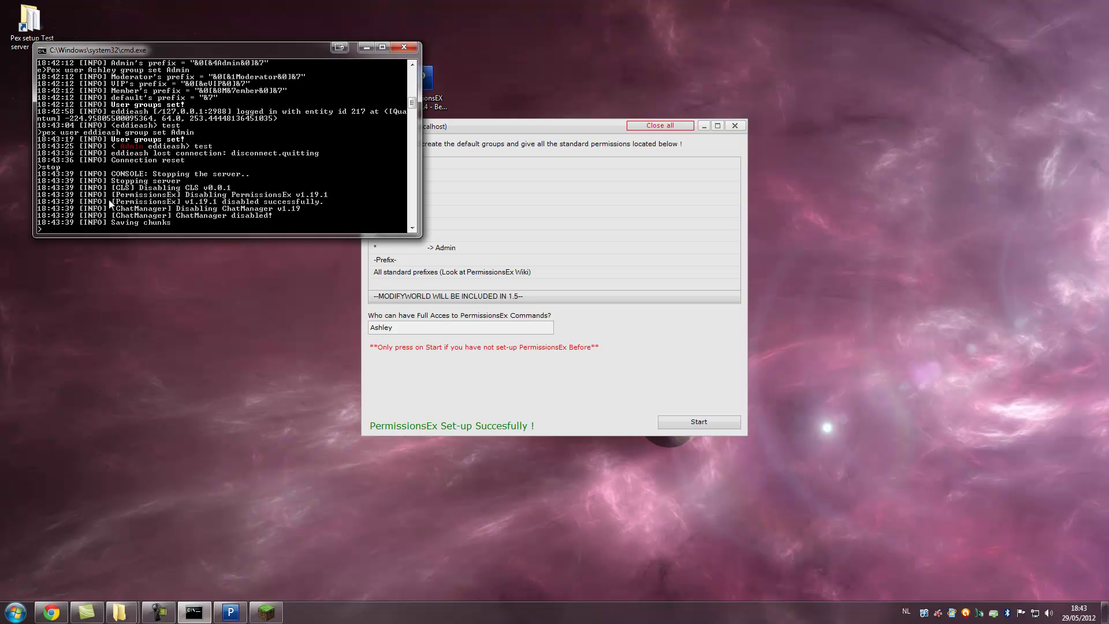
pyautogui.moveTo(119, 621)
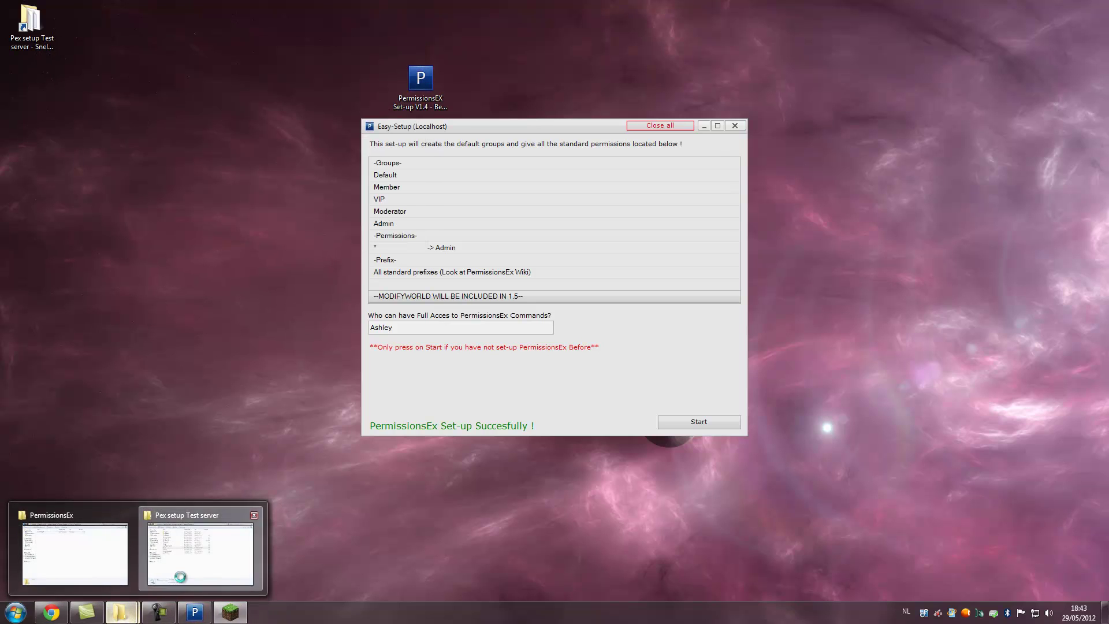
pyautogui.click(179, 575)
# - Delete the file in Plugins > PermissionsEx, then close Explorer and all set-up windows
pyautogui.doubleClick(189, 227)
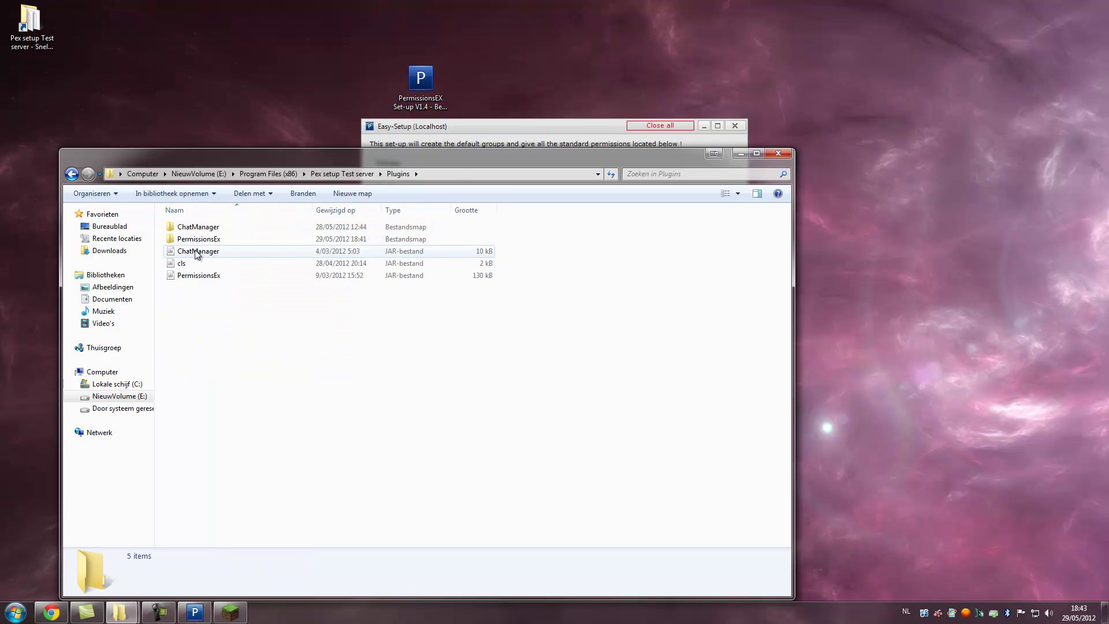
pyautogui.doubleClick(193, 238)
pyautogui.click(192, 239)
pyautogui.press('Delete')
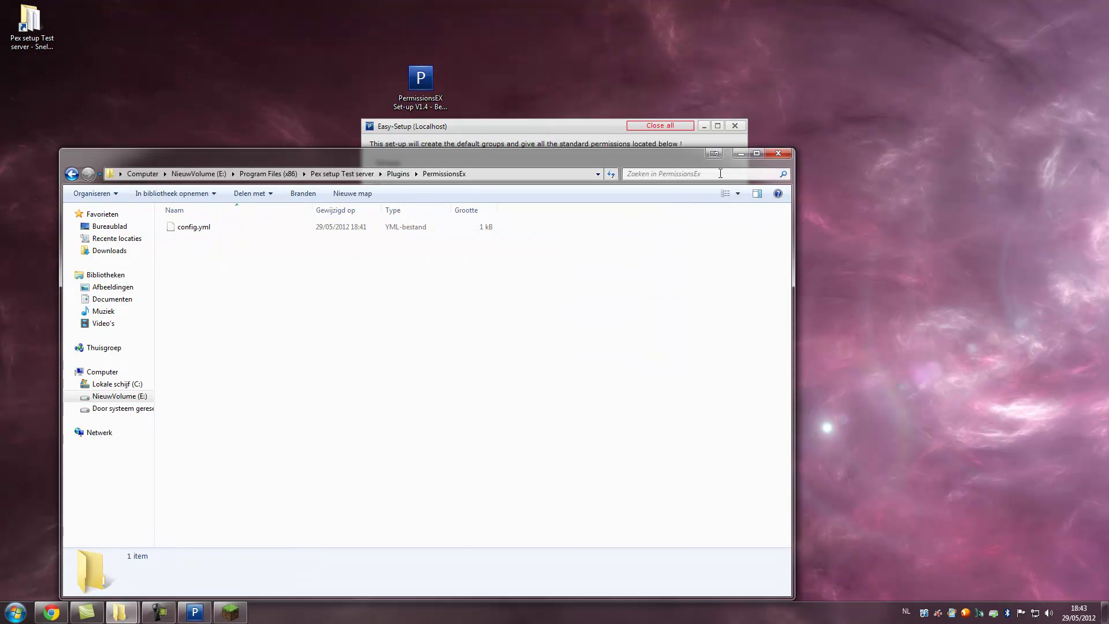
pyautogui.click(769, 154)
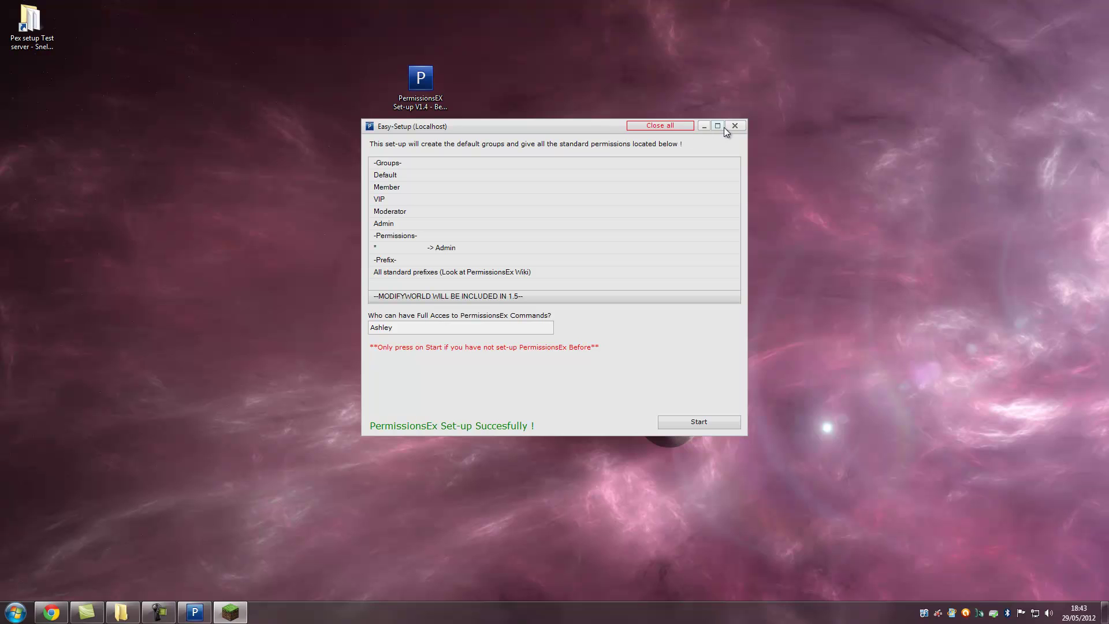
pyautogui.moveTo(576, 127); pyautogui.dragTo(713, 147)
pyautogui.click(826, 151)
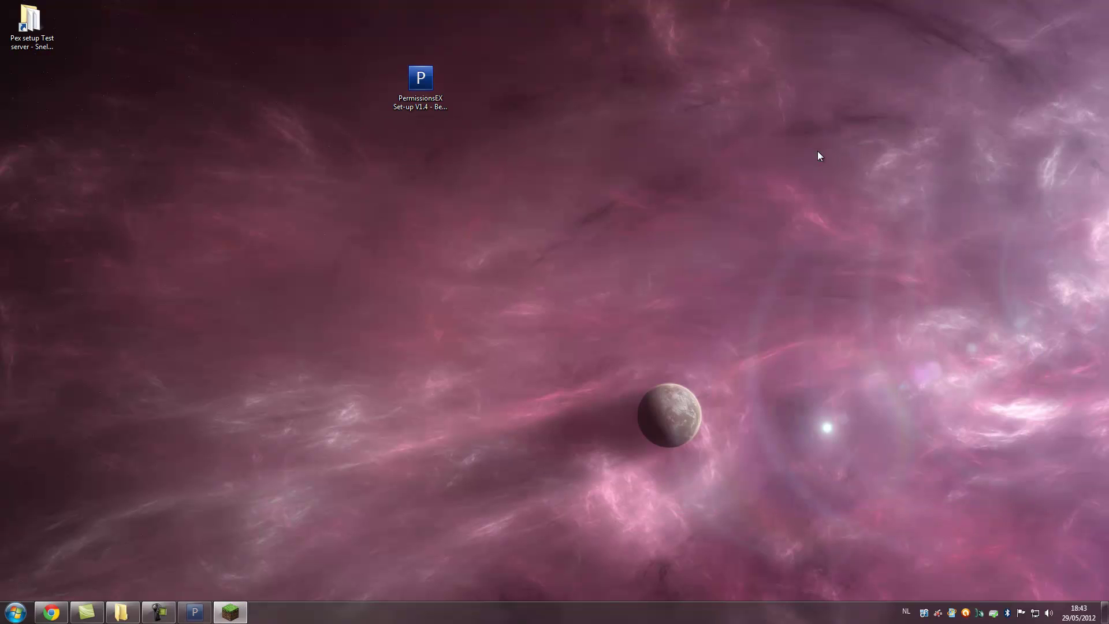
# - Relaunch the set-up tool, try Remote Server (MySQL), and dismiss the not-implemented notice
pyautogui.doubleClick(421, 84)
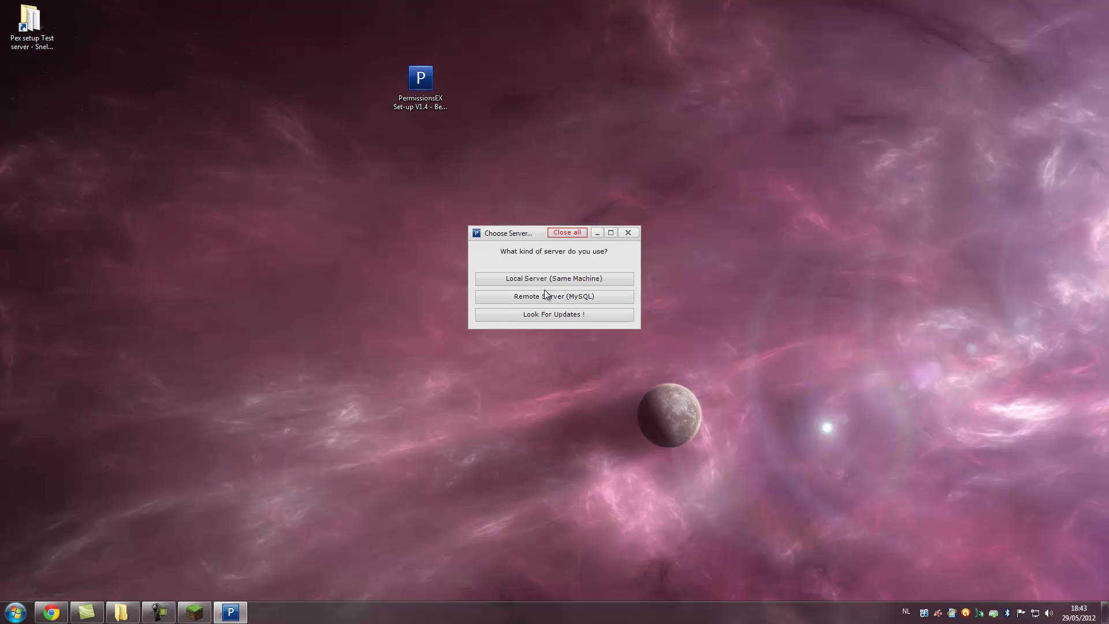
pyautogui.click(503, 294)
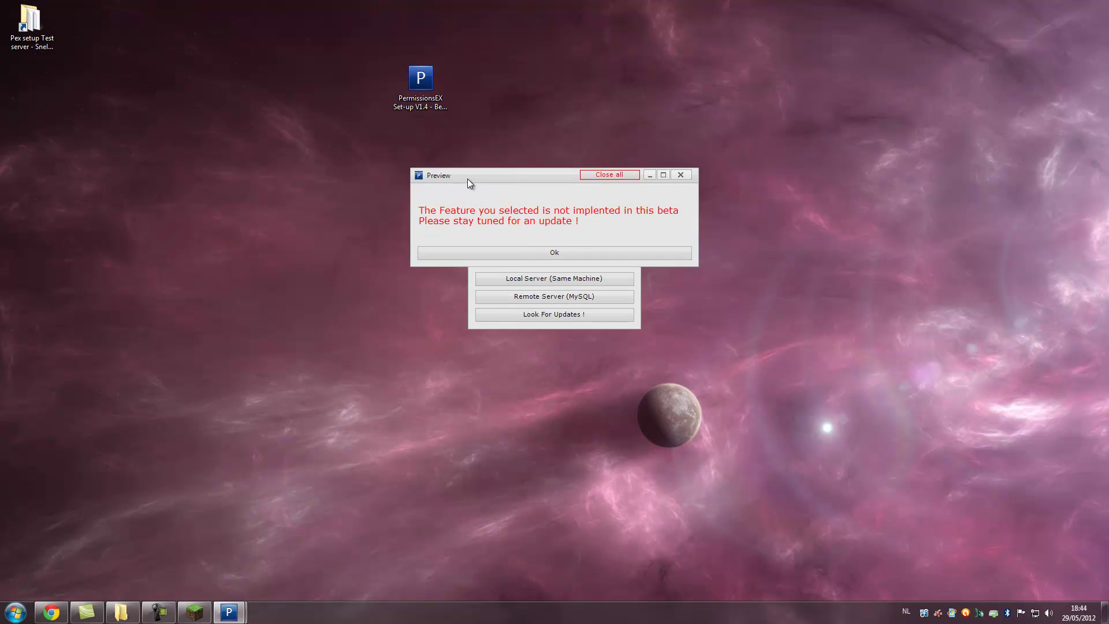
pyautogui.moveTo(466, 178); pyautogui.dragTo(462, 200)
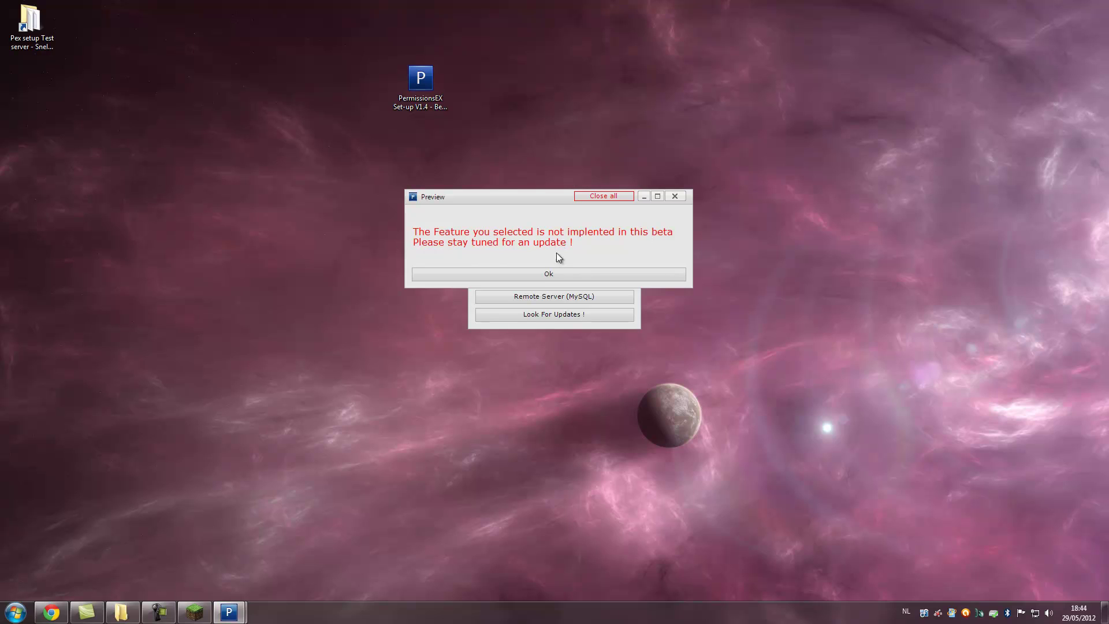
pyautogui.click(545, 274)
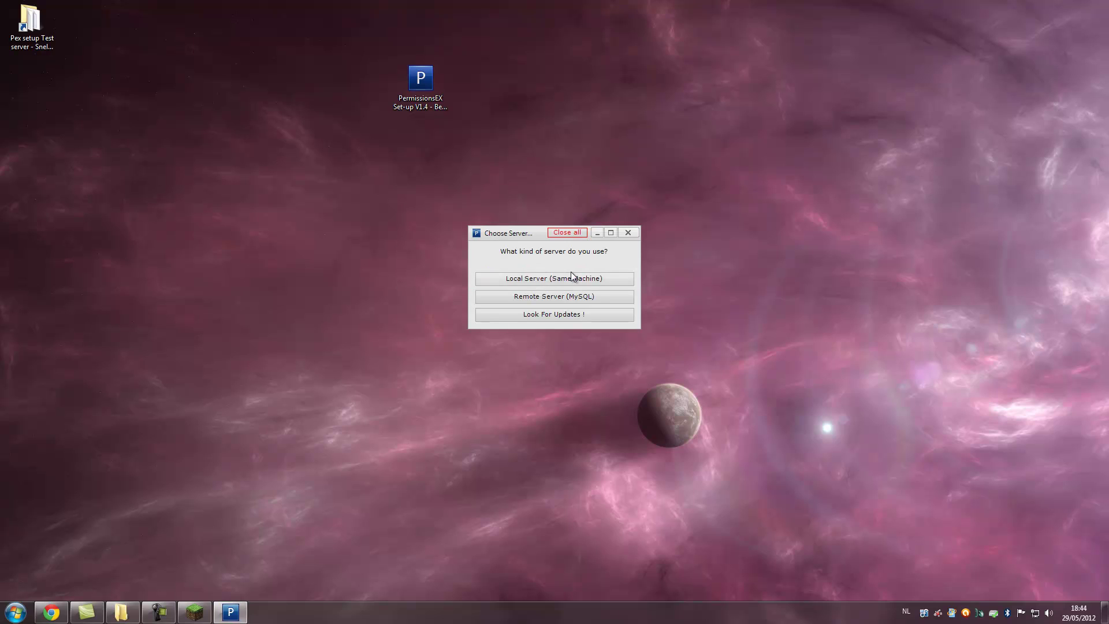
# - Restart the test server with its run script and choose the Local Server set-up
pyautogui.click(543, 281)
pyautogui.click(115, 608)
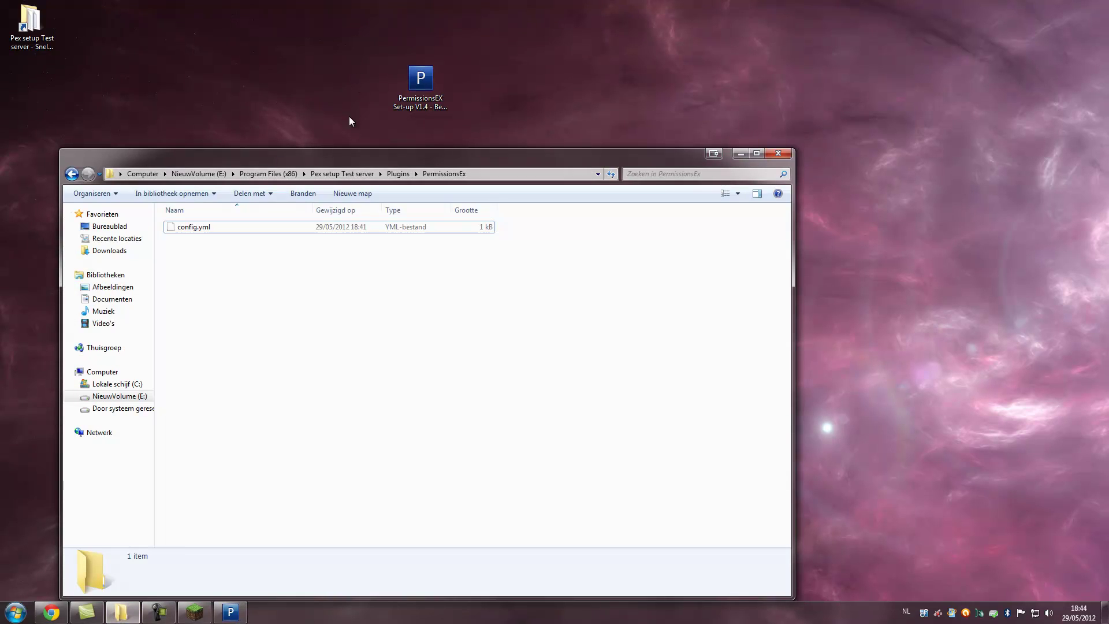
pyautogui.click(342, 173)
pyautogui.doubleClick(198, 336)
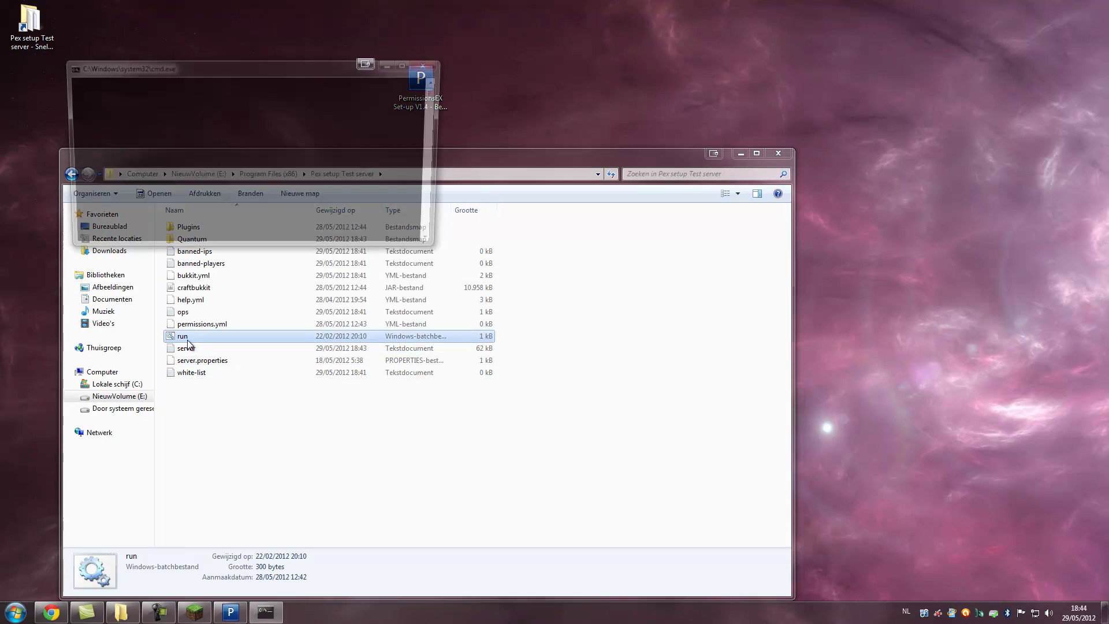
pyautogui.click(739, 152)
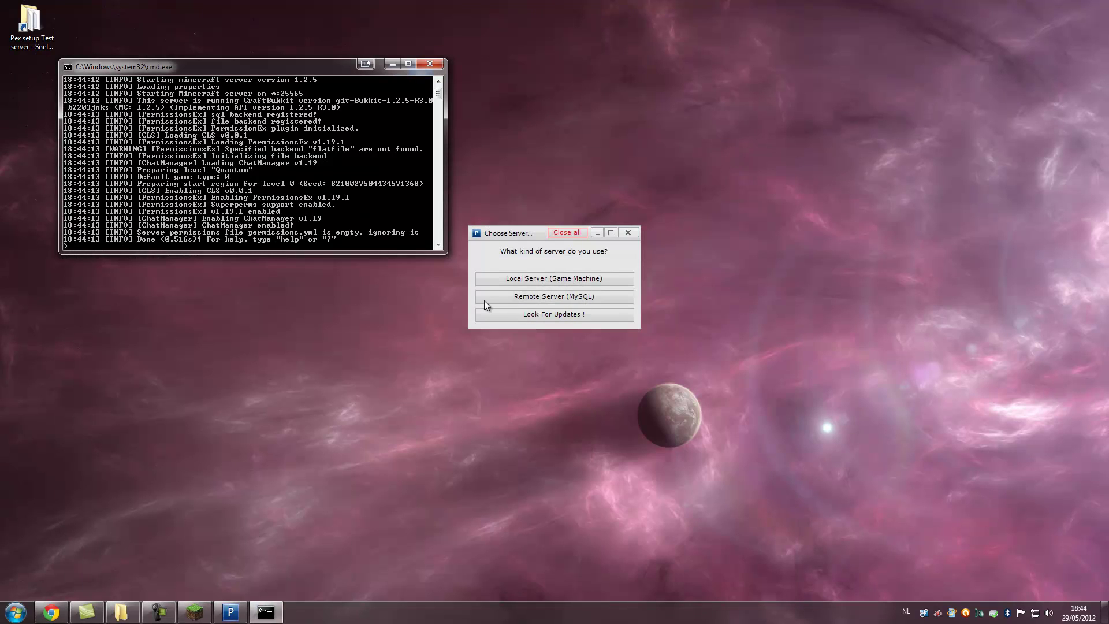
pyautogui.click(529, 277)
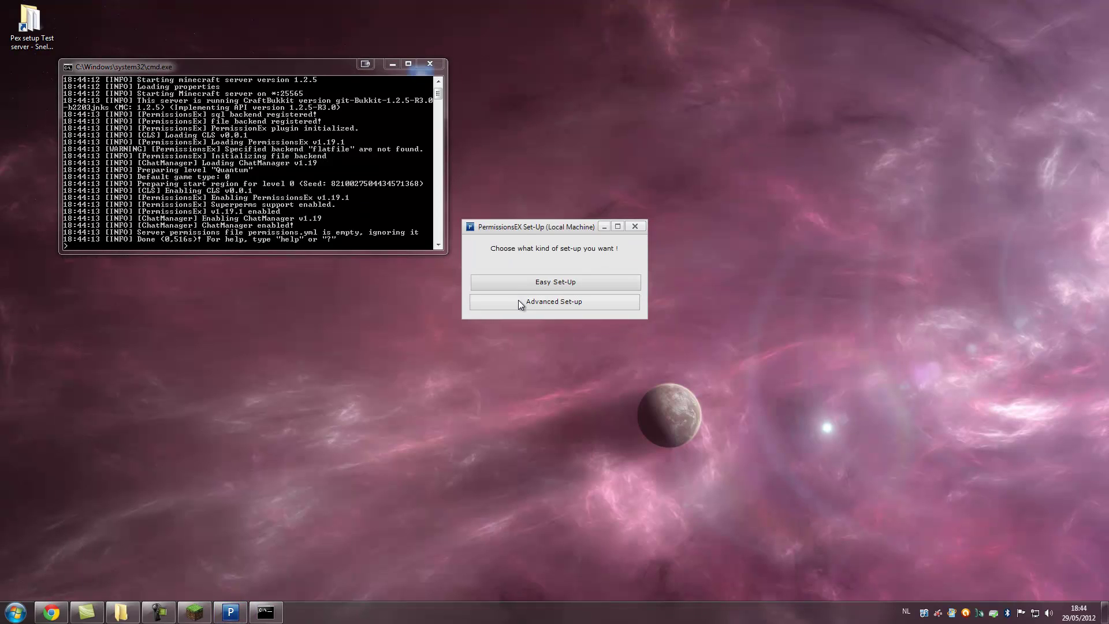
# - In Advanced set-up, enter the groups Default, Normal, Builder, Mod and Operator
pyautogui.click(525, 302)
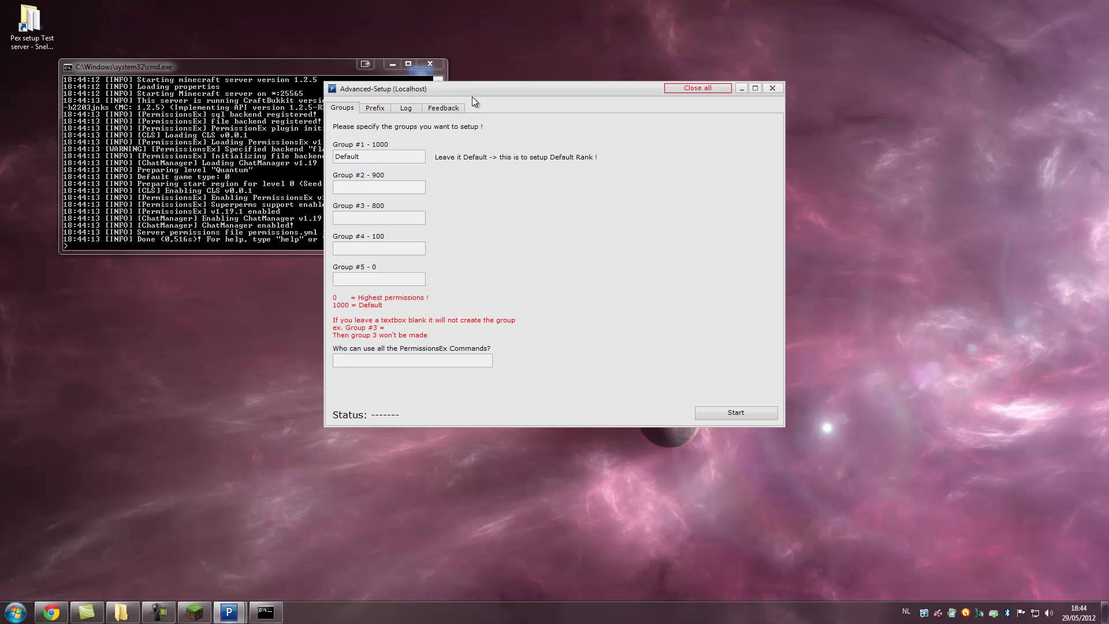
pyautogui.moveTo(474, 93); pyautogui.dragTo(629, 133)
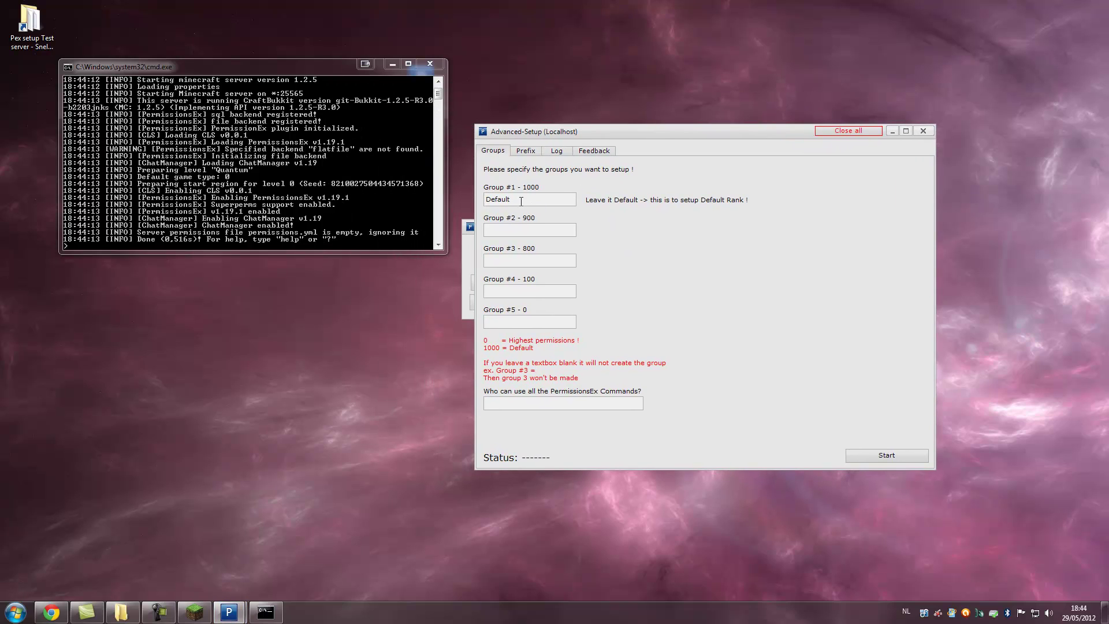
pyautogui.moveTo(521, 202); pyautogui.dragTo(461, 196)
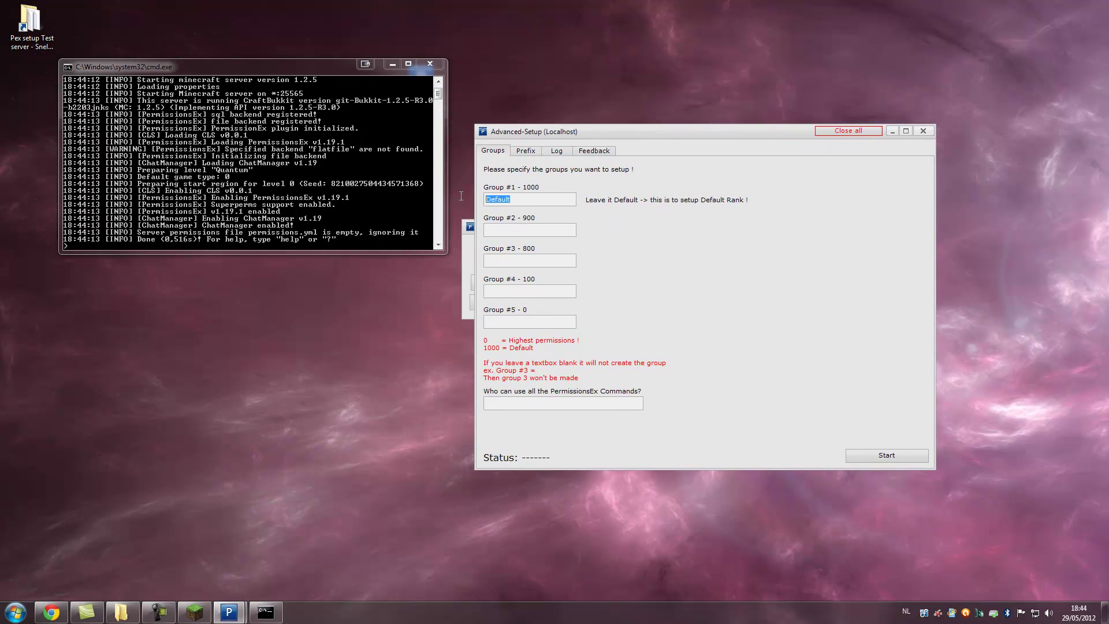
pyautogui.click(518, 201)
pyautogui.moveTo(514, 200); pyautogui.dragTo(483, 200)
pyautogui.click(538, 201)
pyautogui.click(509, 231)
pyautogui.write('Builder')
pyautogui.click(519, 292)
pyautogui.write('Mod')
pyautogui.write('Operator')
# - Give the player all PermissionsEx commands and create the groups on the server
pyautogui.click(606, 402)
pyautogui.write('eddieash')
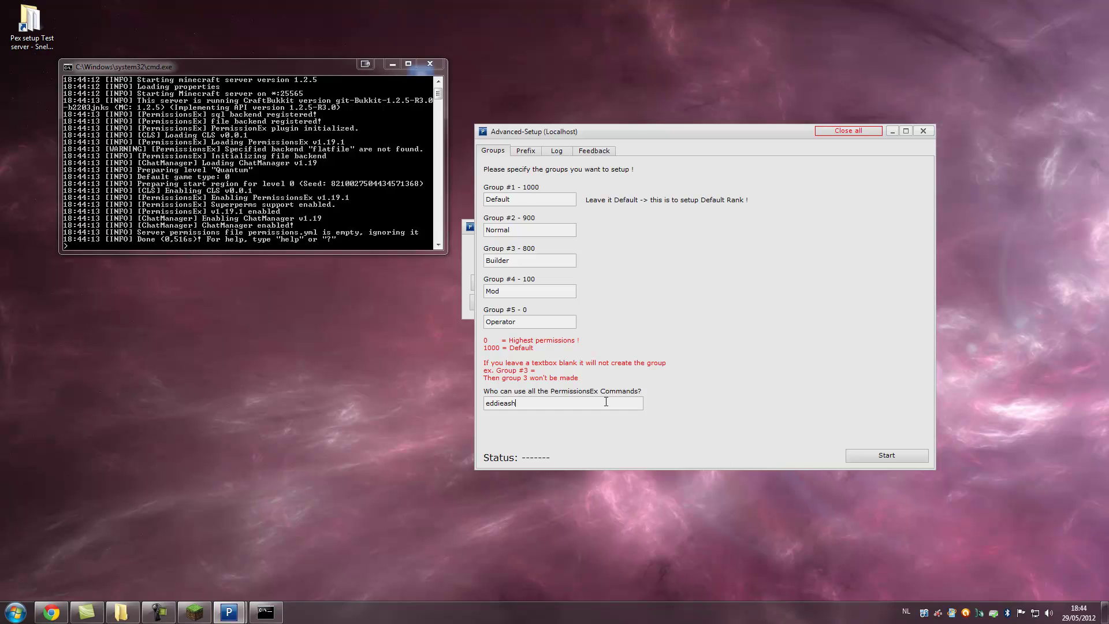
pyautogui.click(874, 457)
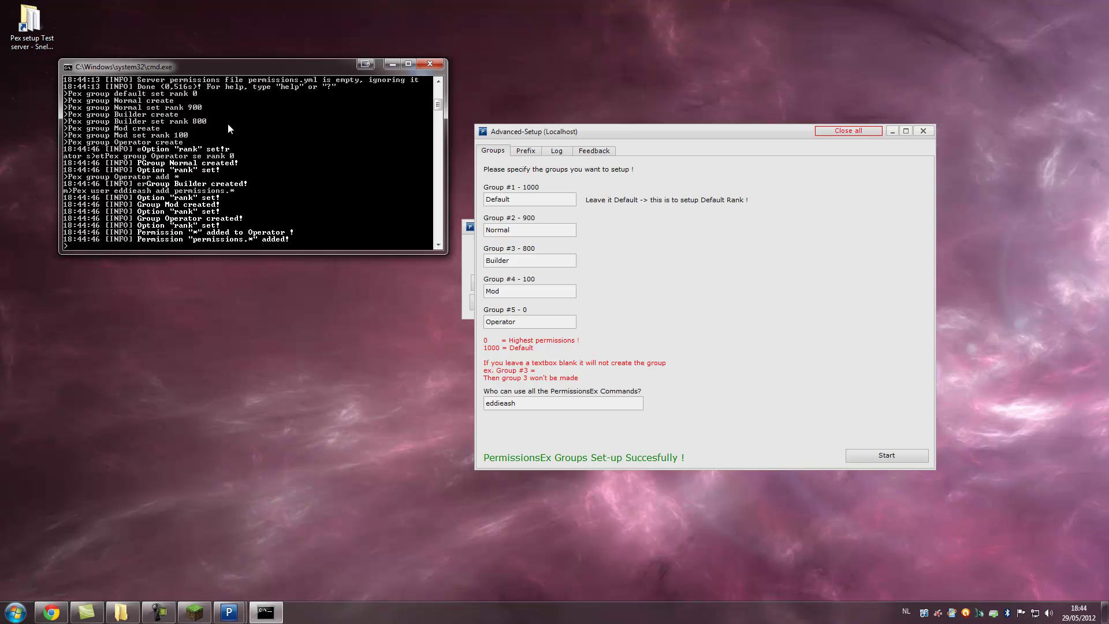
pyautogui.click(581, 178)
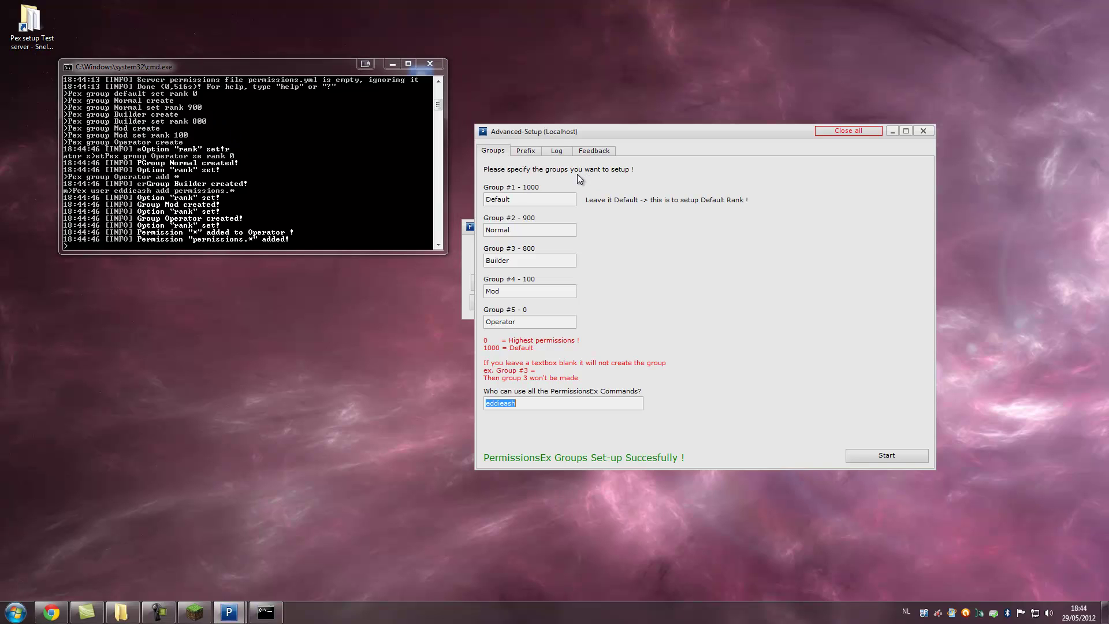
pyautogui.click(529, 153)
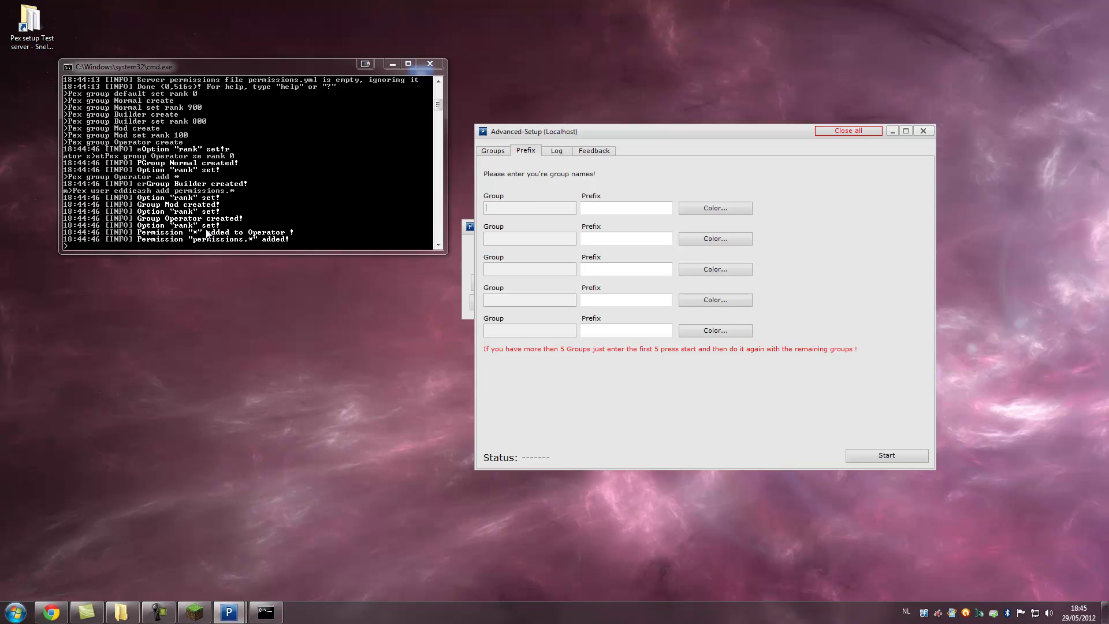
# - Give the Operator group the dark blue prefix &1[D] and apply it on the server
pyautogui.click(176, 227)
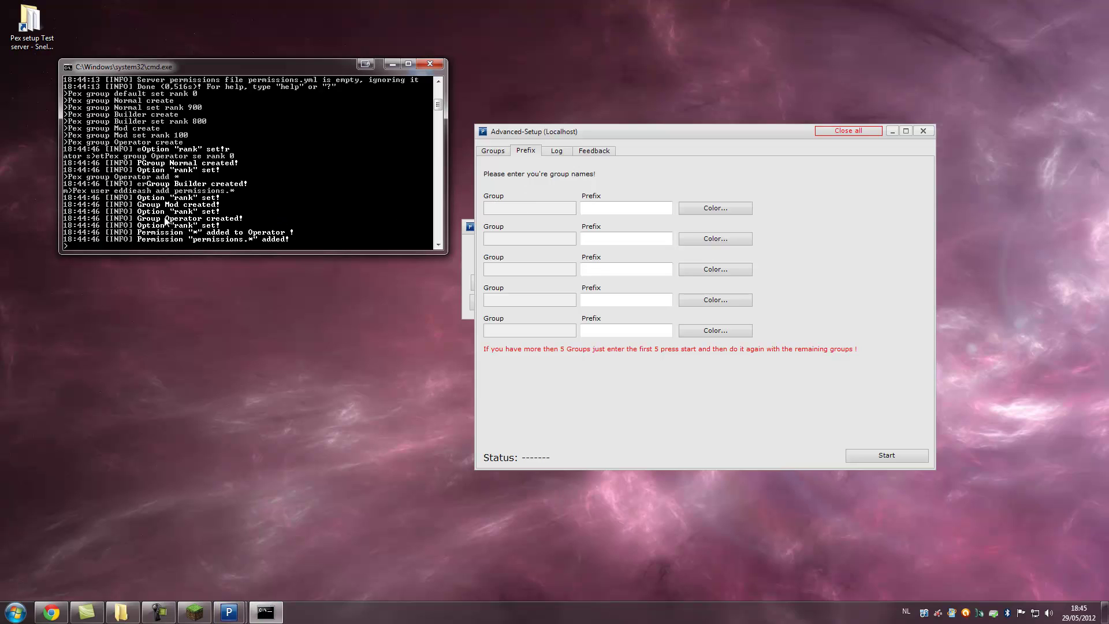
pyautogui.click(507, 209)
pyautogui.write('Operator')
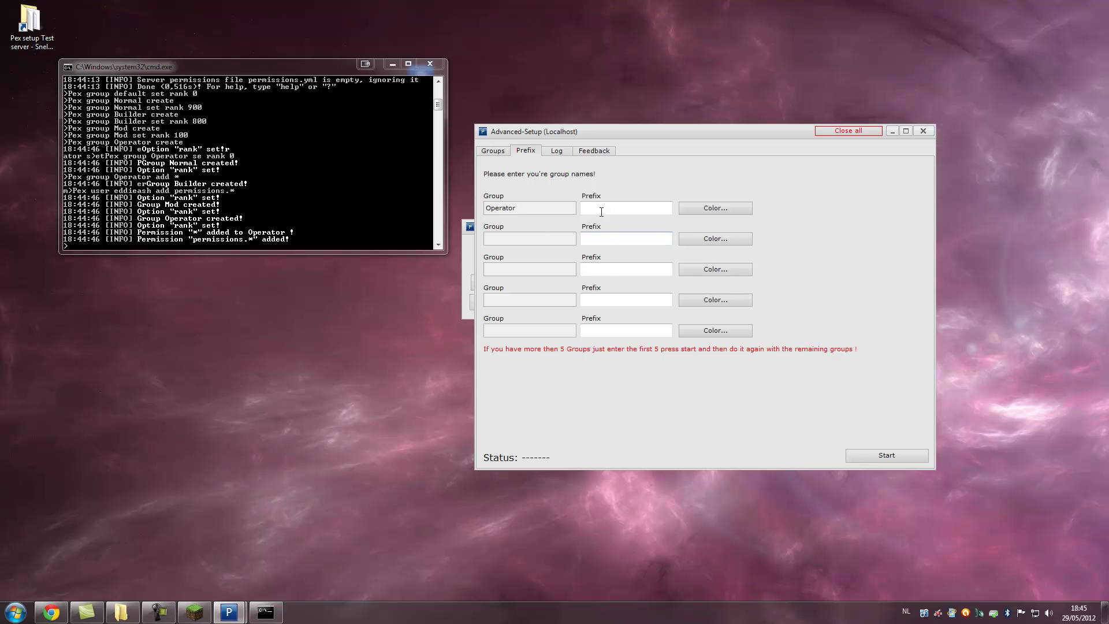
pyautogui.click(595, 207)
pyautogui.click(706, 210)
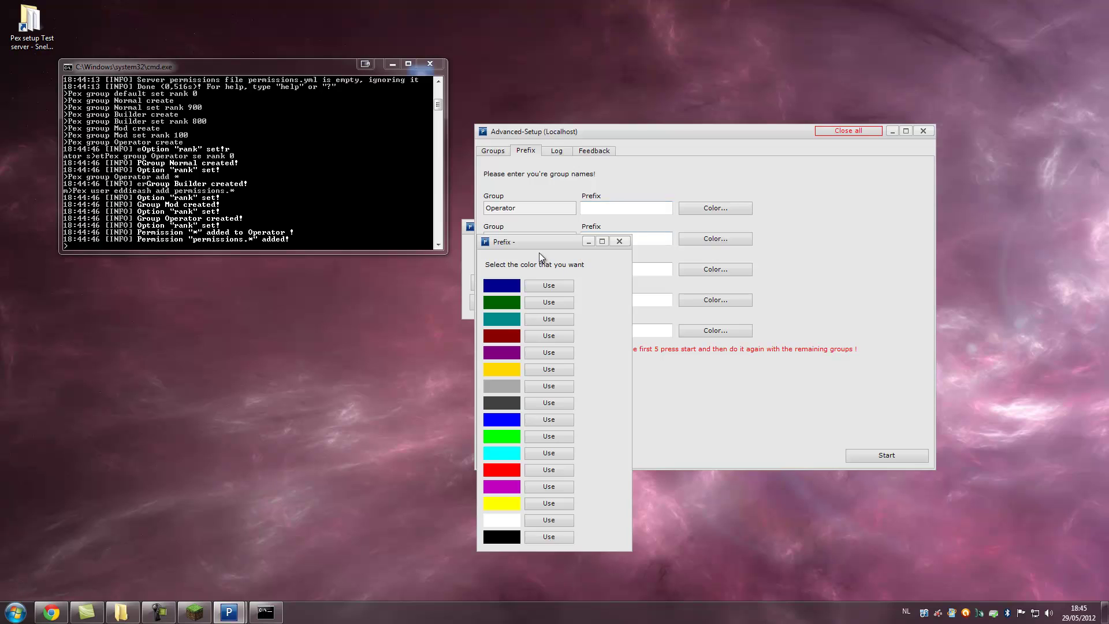
pyautogui.moveTo(556, 244); pyautogui.dragTo(1012, 139)
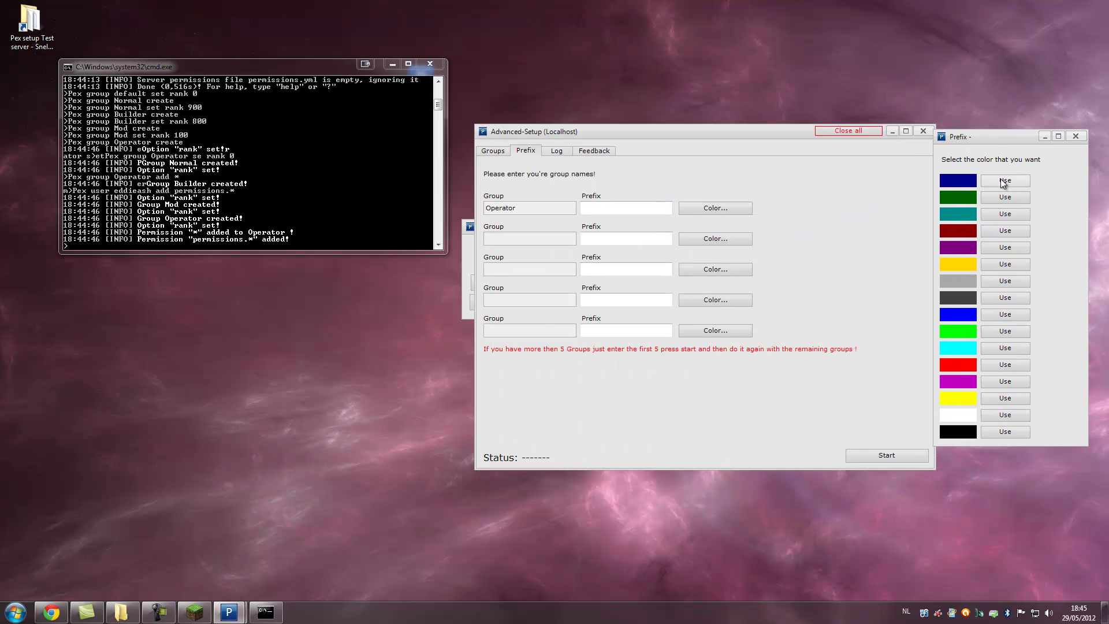
pyautogui.click(1005, 180)
pyautogui.click(601, 209)
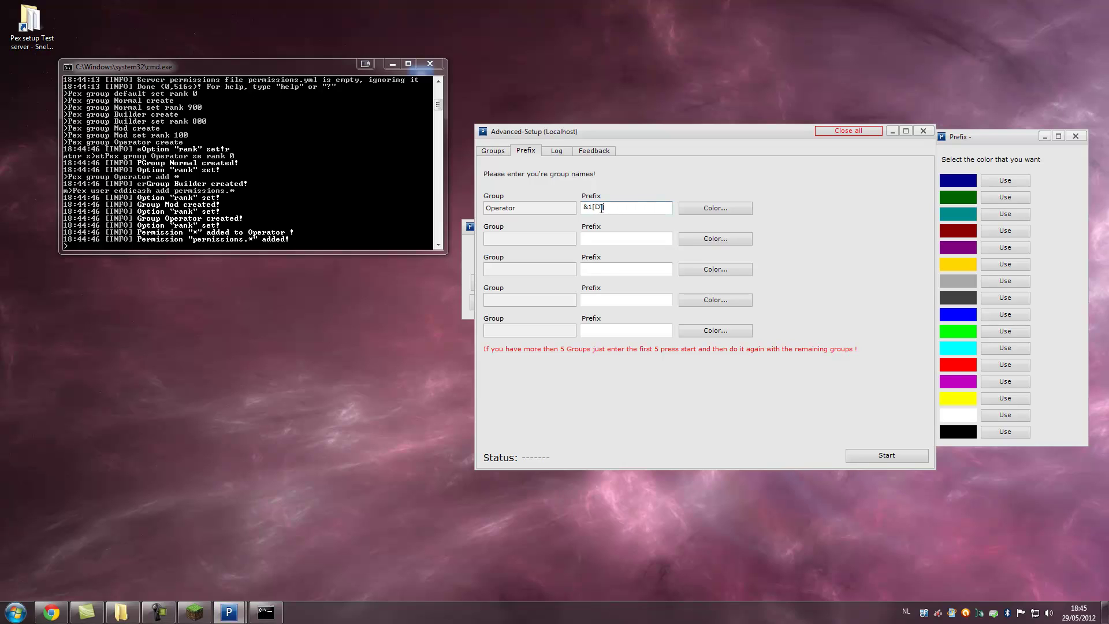
pyautogui.click(511, 241)
pyautogui.click(873, 458)
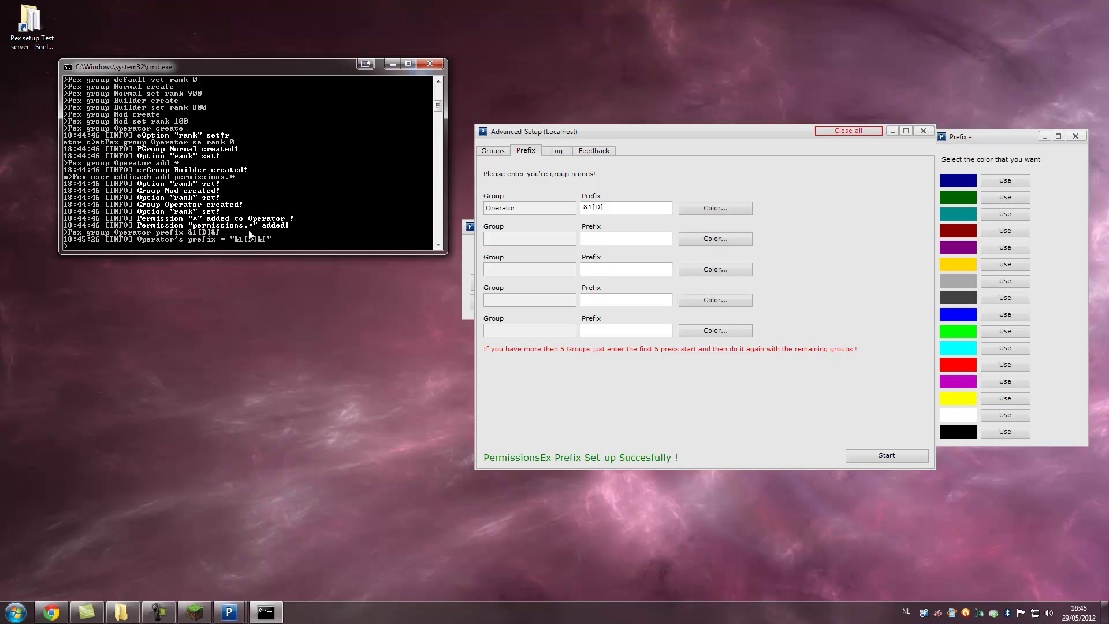
# - Join the localhost server via Direct Connect and send a 'test' chat message
pyautogui.click(194, 611)
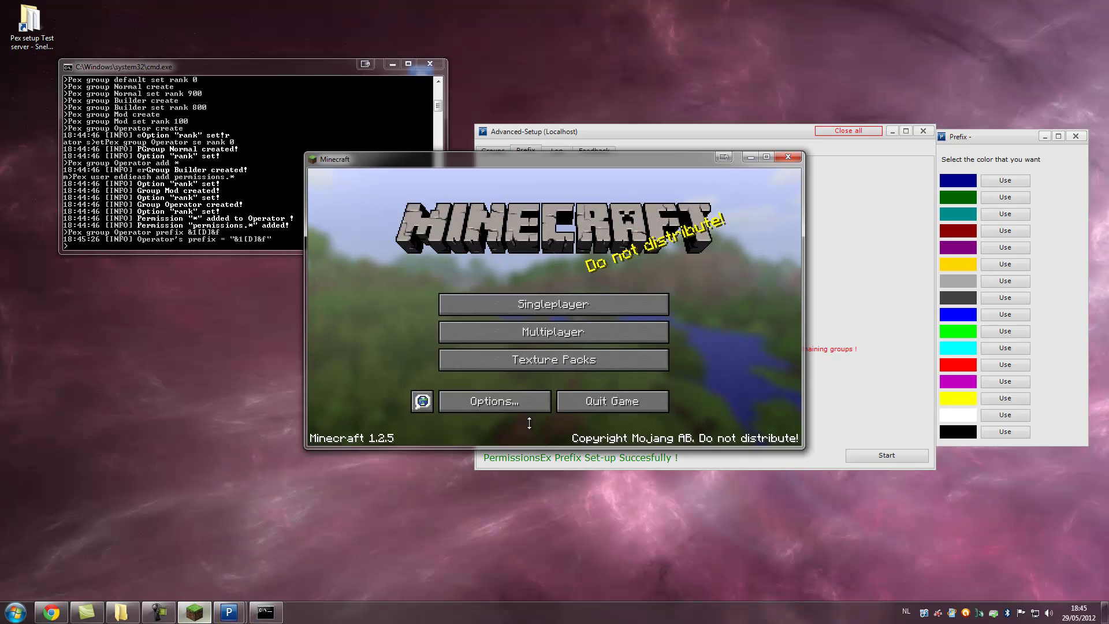
pyautogui.click(547, 333)
pyautogui.click(561, 396)
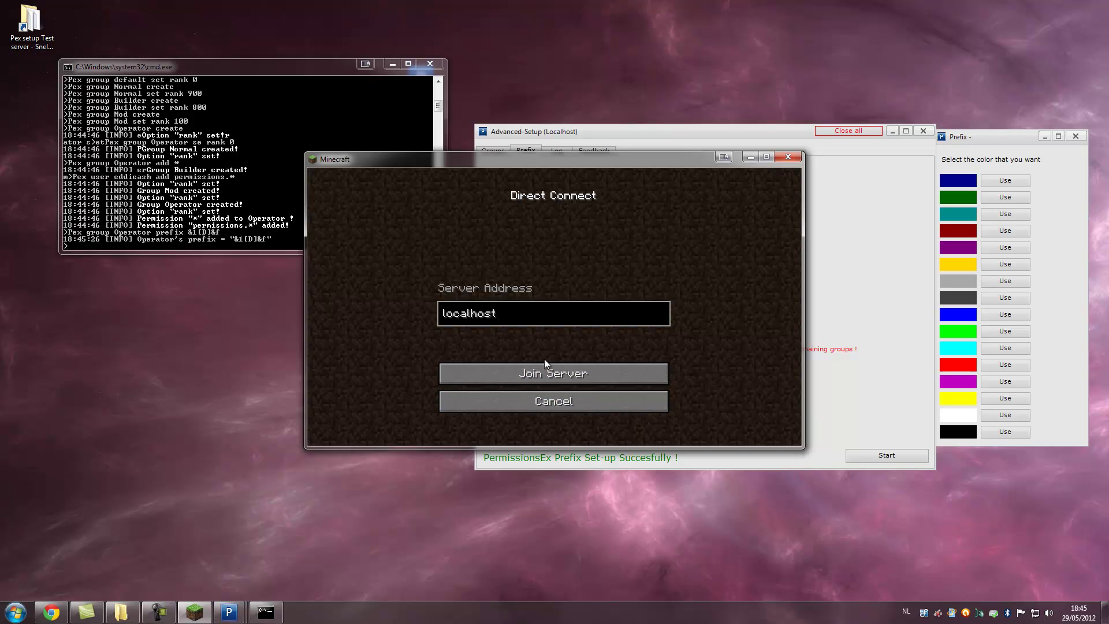
pyautogui.click(545, 376)
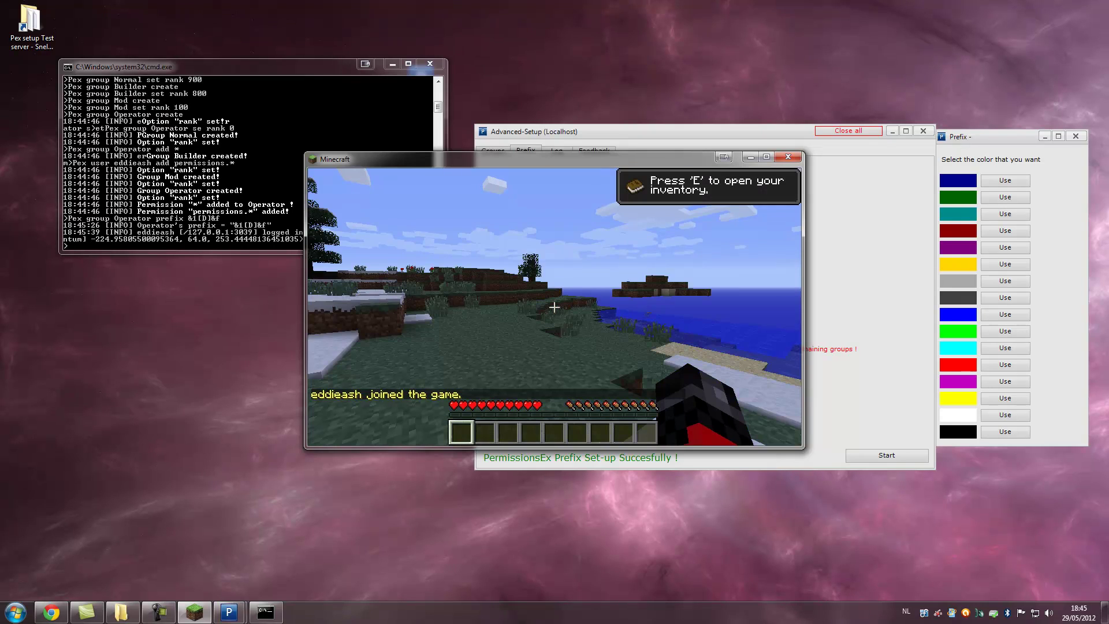
pyautogui.write('ttest')
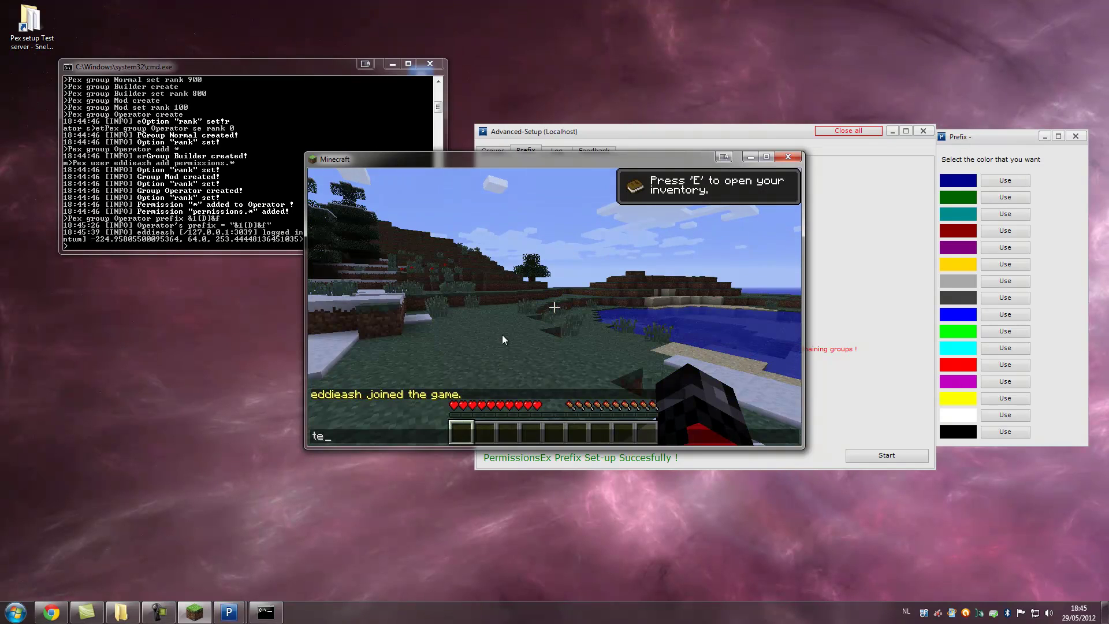
pyautogui.press('Return')
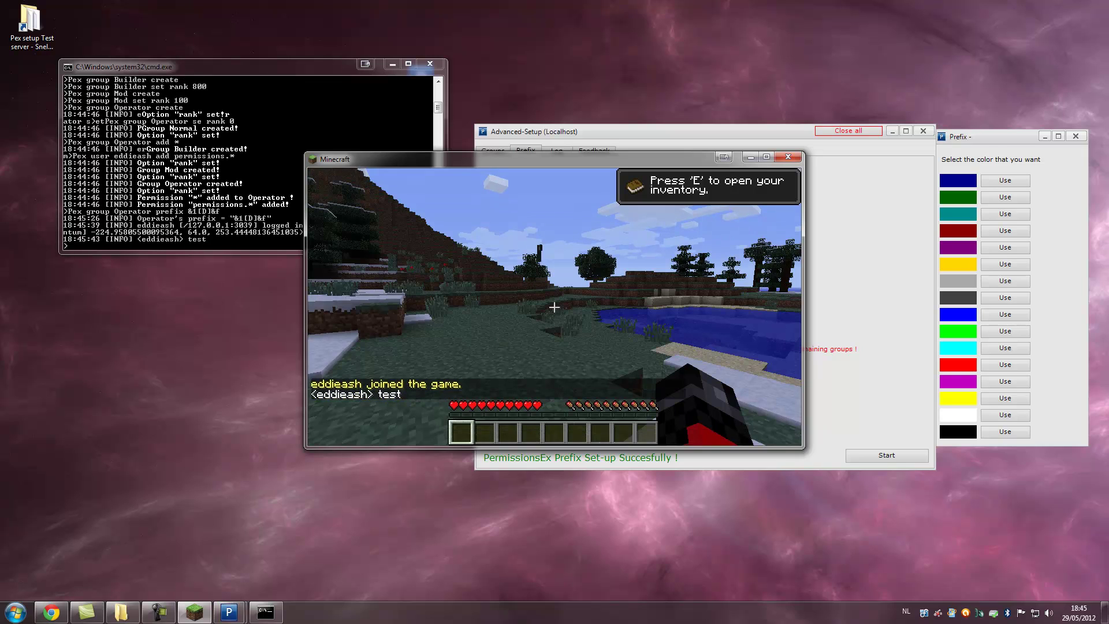
# - In the server console, run 'pex user <player> group set Operator' to make the player an Operator
pyautogui.press('Escape')
pyautogui.click(212, 208)
pyautogui.write('p')
pyautogui.press('Up')
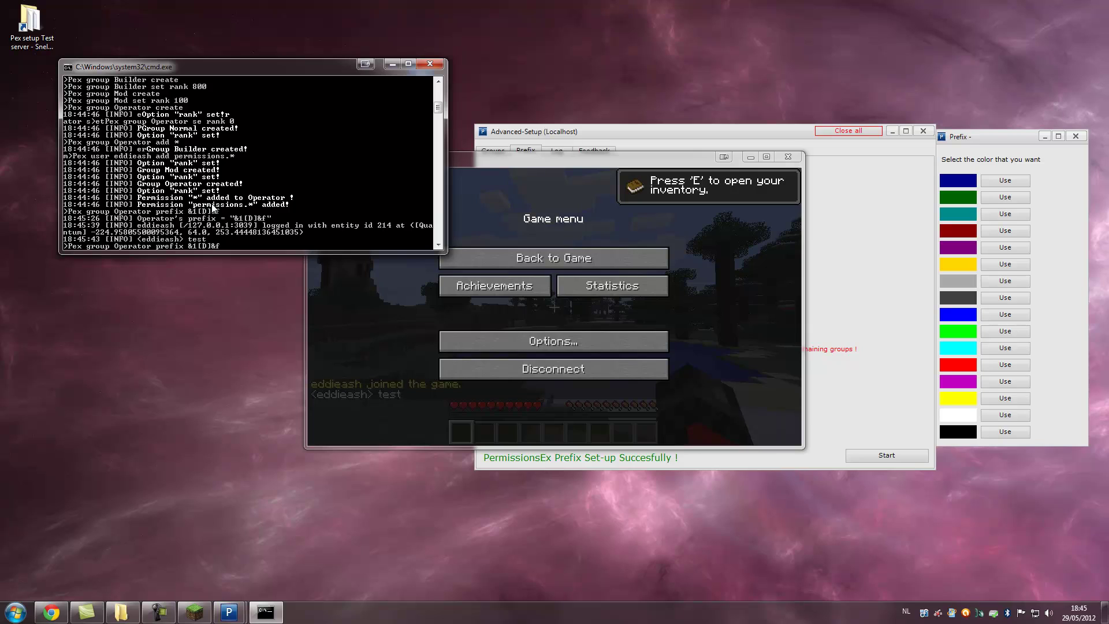
pyautogui.press('Up')
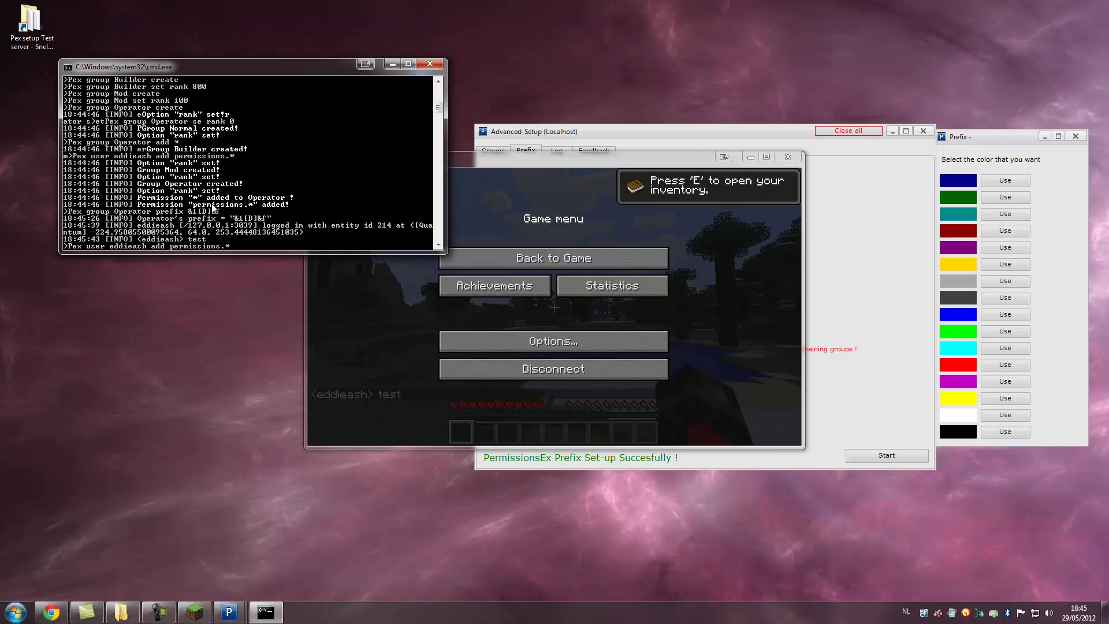
pyautogui.press('BackSpace')
pyautogui.press('BackSpace')
pyautogui.press('BackSpace')
pyautogui.press('BackSpace')
pyautogui.press('BackSpace')
pyautogui.press('BackSpace')
pyautogui.press('BackSpace')
pyautogui.press('BackSpace')
pyautogui.press('BackSpace')
pyautogui.press('BackSpace')
pyautogui.press('BackSpace')
pyautogui.press('BackSpace')
pyautogui.press('BackSpace')
pyautogui.press('BackSpace')
pyautogui.press('BackSpace')
pyautogui.press('BackSpace')
pyautogui.press('BackSpace')
pyautogui.press('BackSpace')
pyautogui.press('BackSpace')
pyautogui.press('BackSpace')
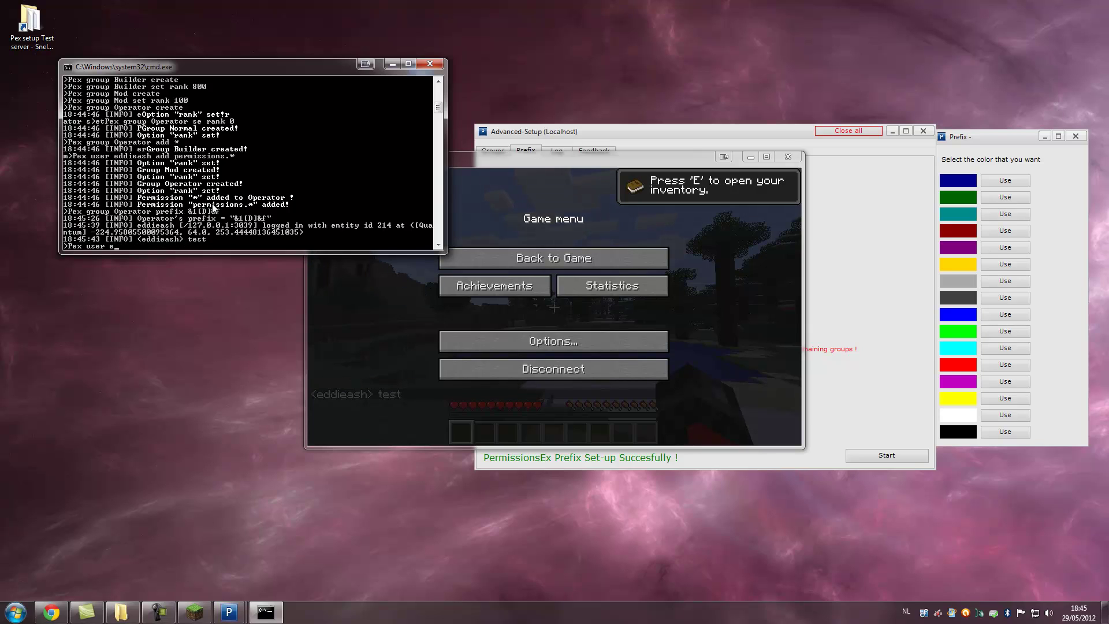
pyautogui.write('dieash group set')
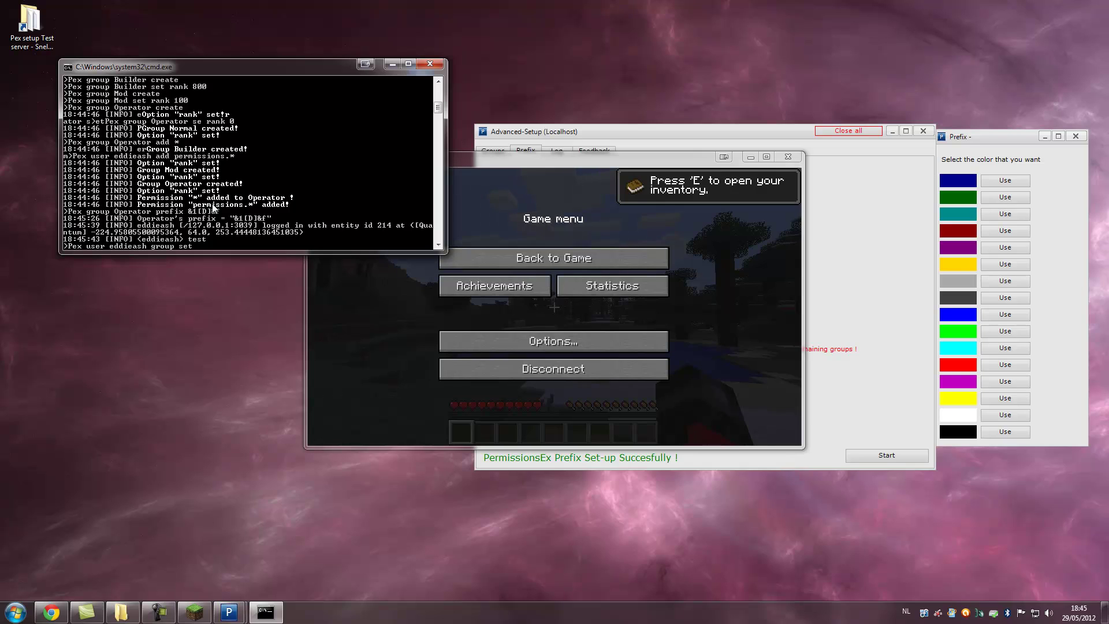
pyautogui.write(' Operator')
pyautogui.press('Return')
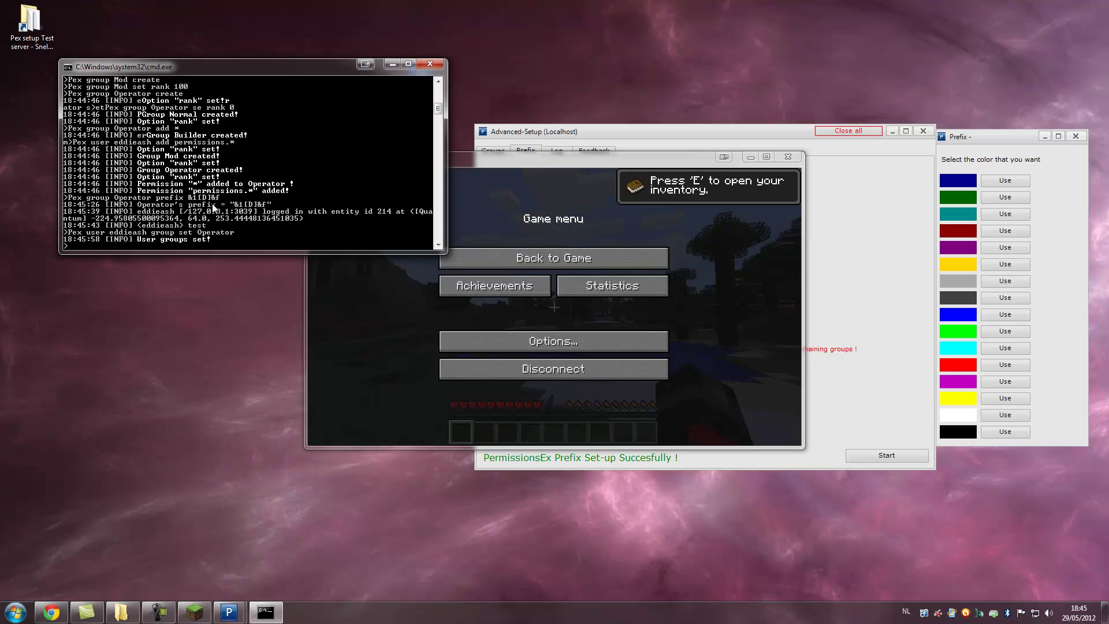
# - Send 'test' again in game to check the blue [D] prefix, then disconnect
pyautogui.click(641, 260)
pyautogui.click(582, 260)
pyautogui.write('ttest')
pyautogui.press('Return')
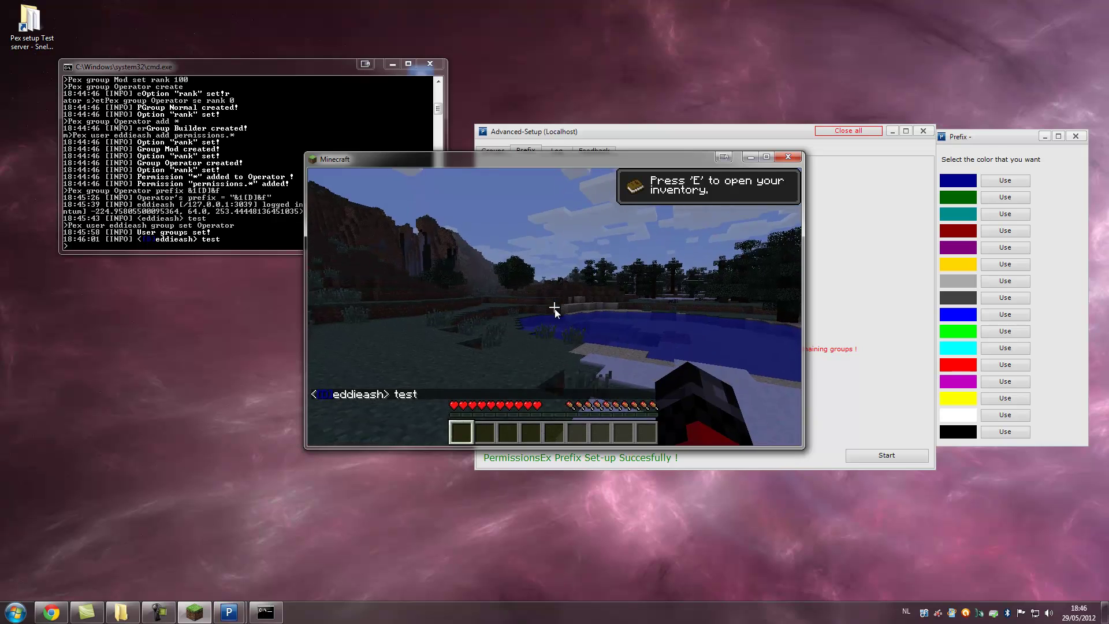
pyautogui.press('Escape')
pyautogui.click(573, 369)
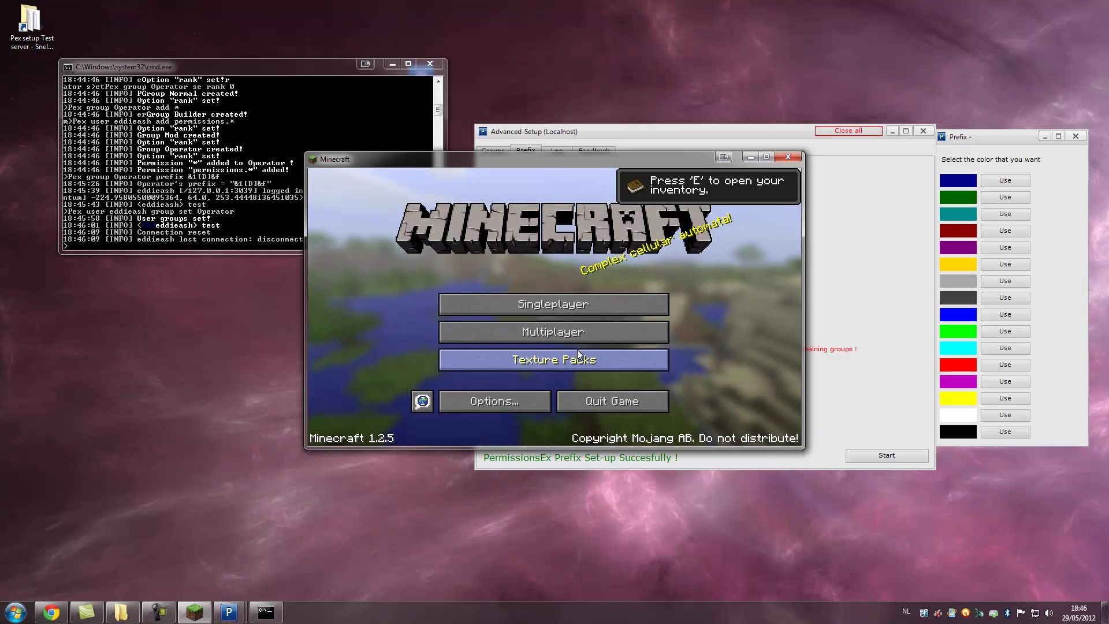
# - Minimize Minecraft, shut the server down with 'stop', and close its console
pyautogui.click(750, 157)
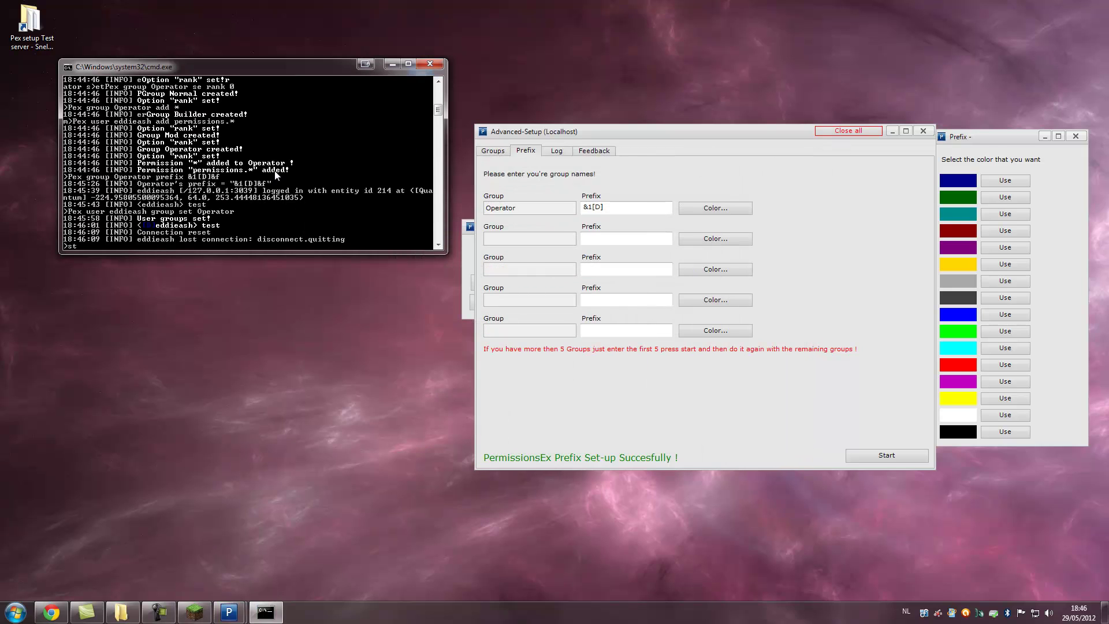
pyautogui.write('op')
pyautogui.press('Return')
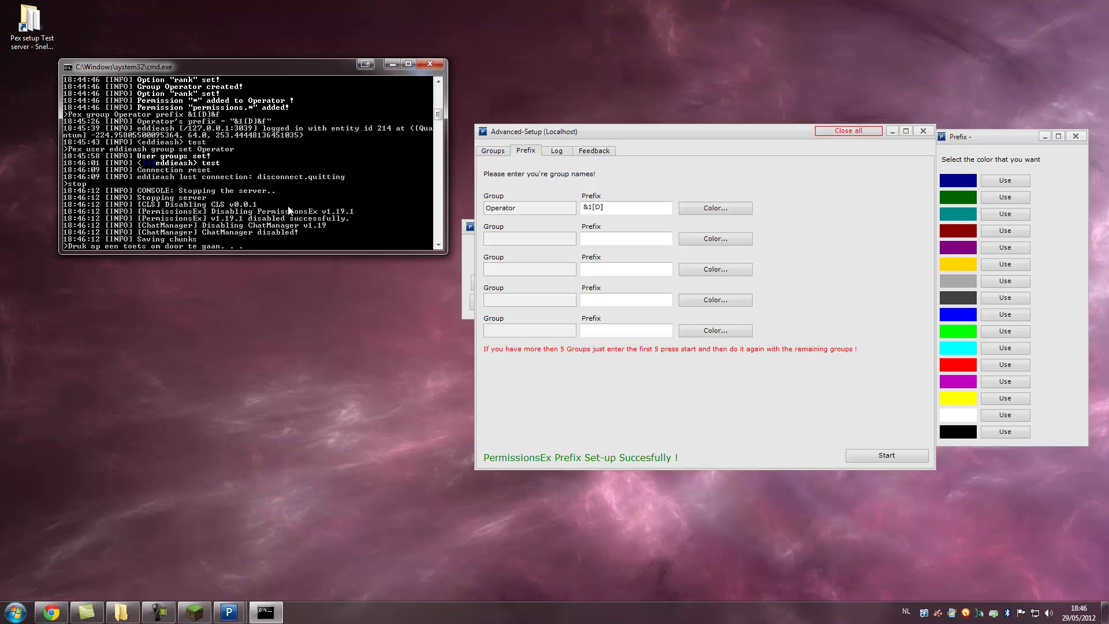
pyautogui.press('Return')
# - Review the Log and Feedback pages, then close all PermissionsEX Set-up windows
pyautogui.click(555, 151)
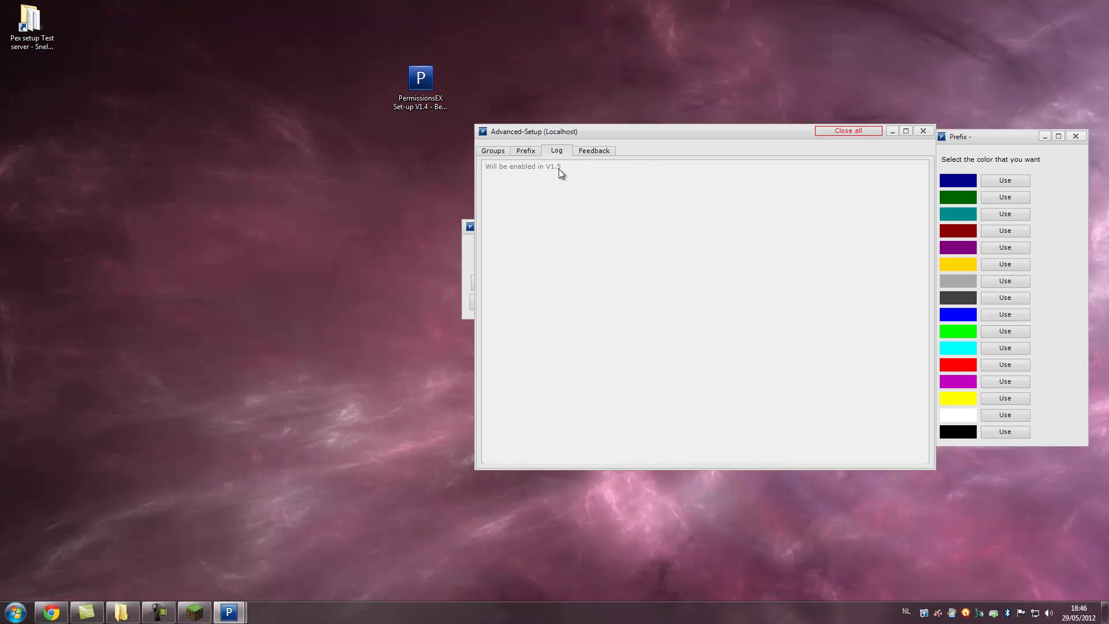
pyautogui.click(588, 152)
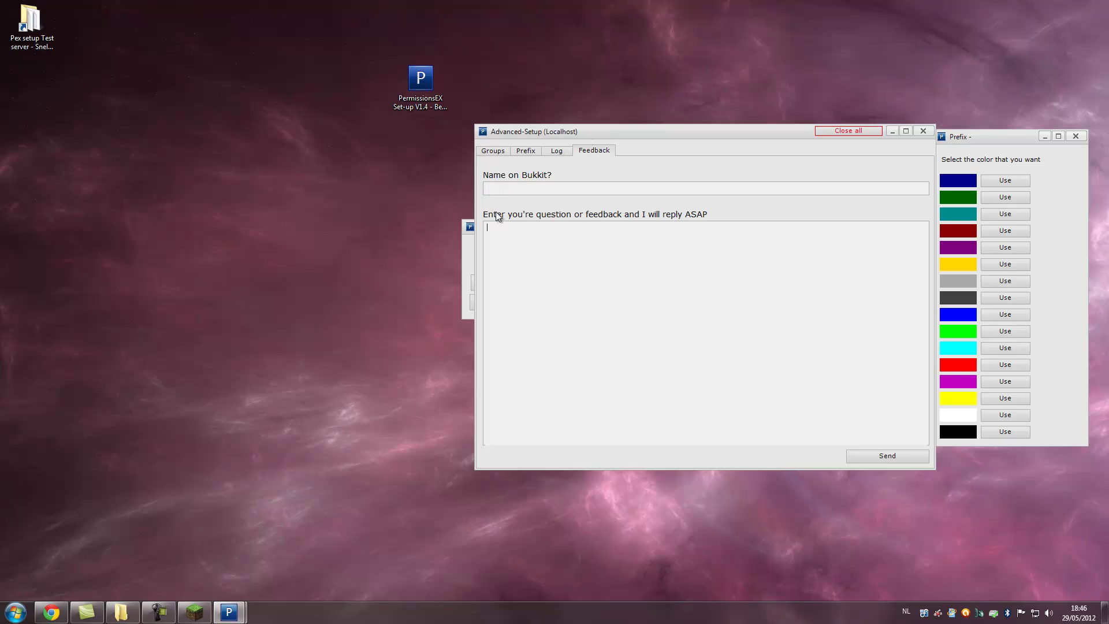
pyautogui.click(506, 188)
pyautogui.click(541, 232)
pyautogui.moveTo(678, 131); pyautogui.dragTo(262, 110)
pyautogui.moveTo(577, 230); pyautogui.dragTo(631, 117)
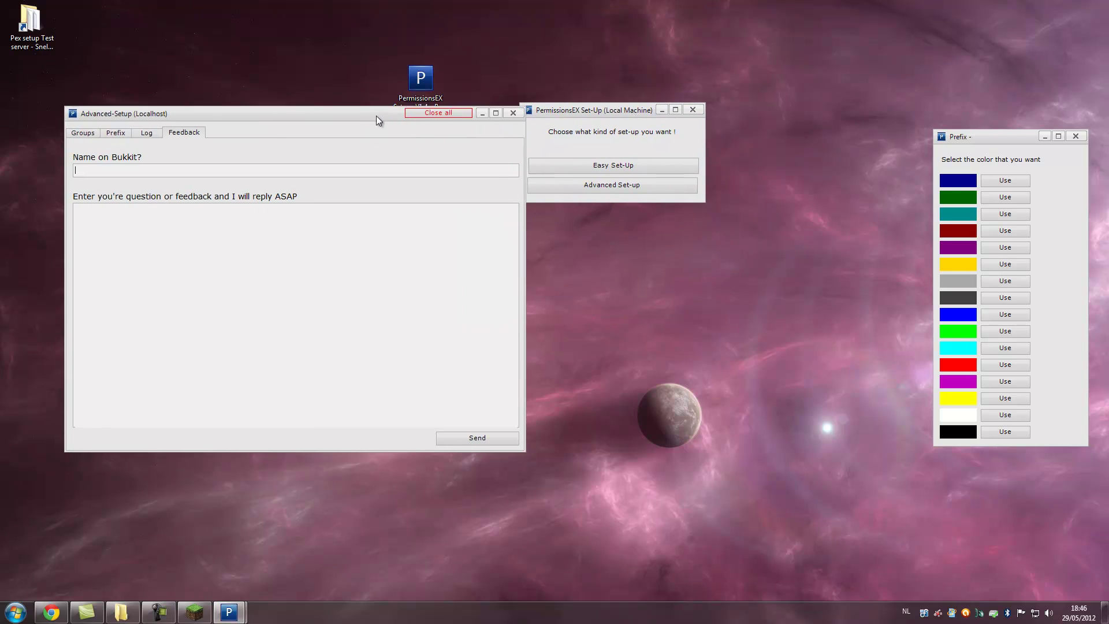
pyautogui.click(421, 108)
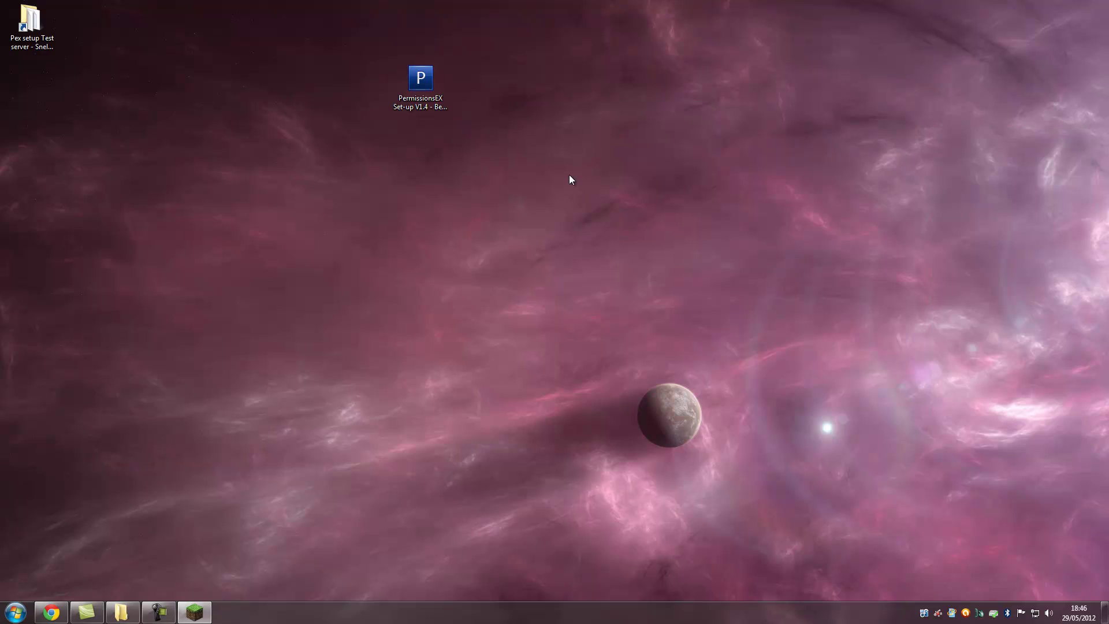